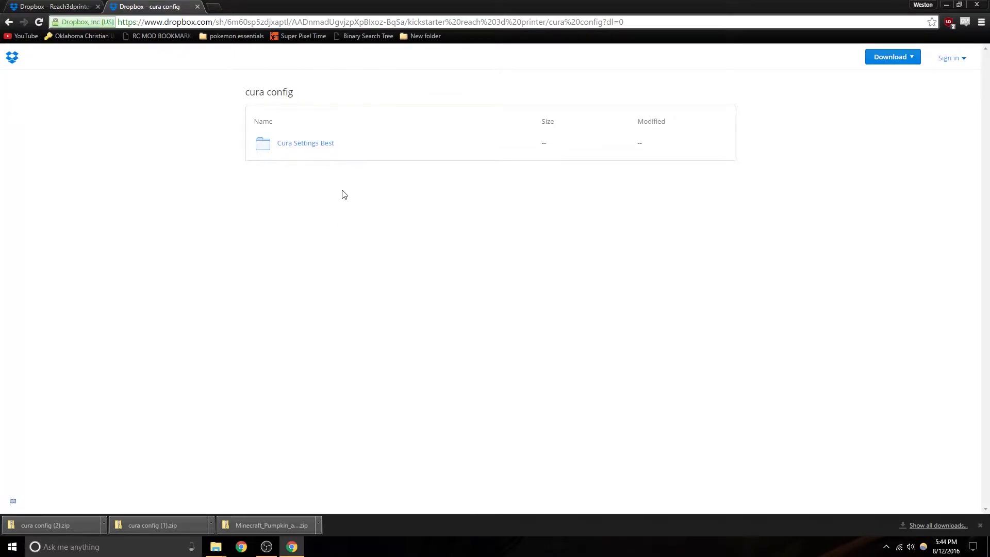
{"action": "double_click", "coordinate": [363, 23]}
{"action": "left_click", "coordinate": [364, 23]}
{"action": "triple_click", "coordinate": [363, 23]}
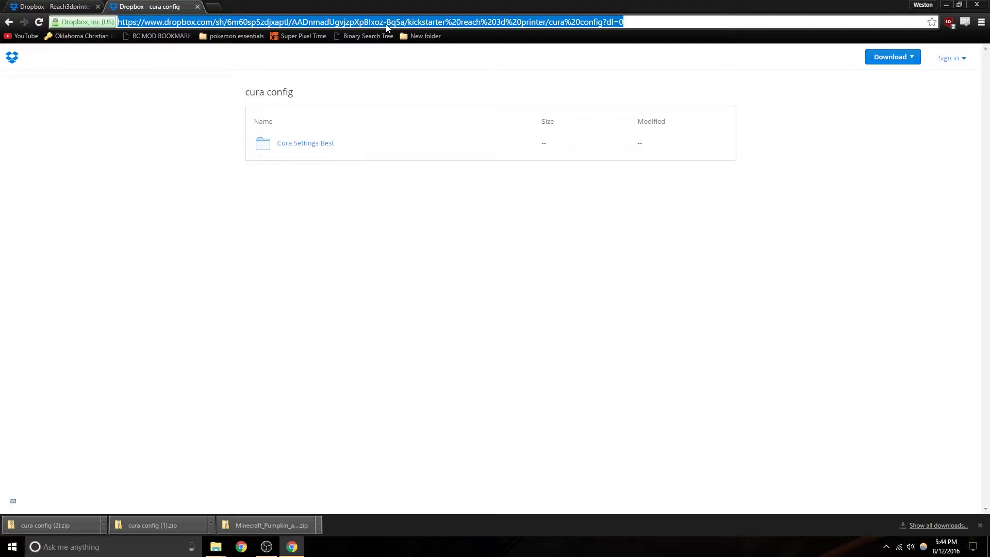
{"action": "type", "text": "www."}
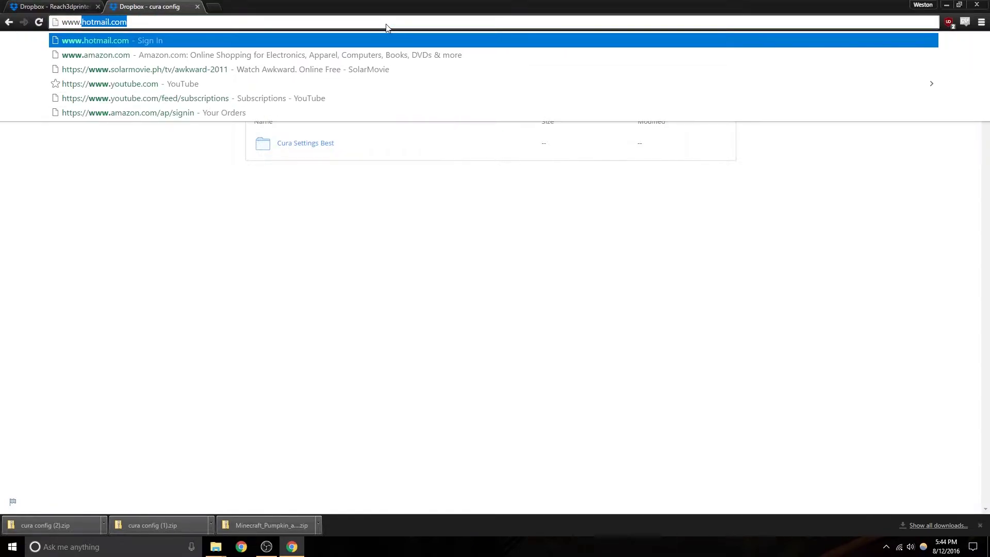
{"action": "type", "text": "bit.co"}
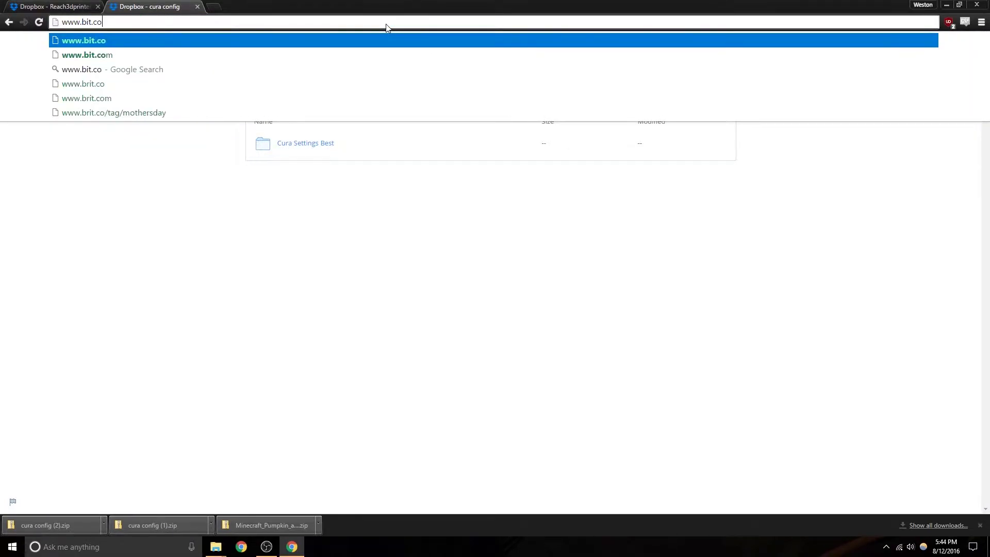
{"action": "key", "text": "BackSpace"}
{"action": "key", "text": "BackSpace"}
{"action": "type", "text": "do/reach"}
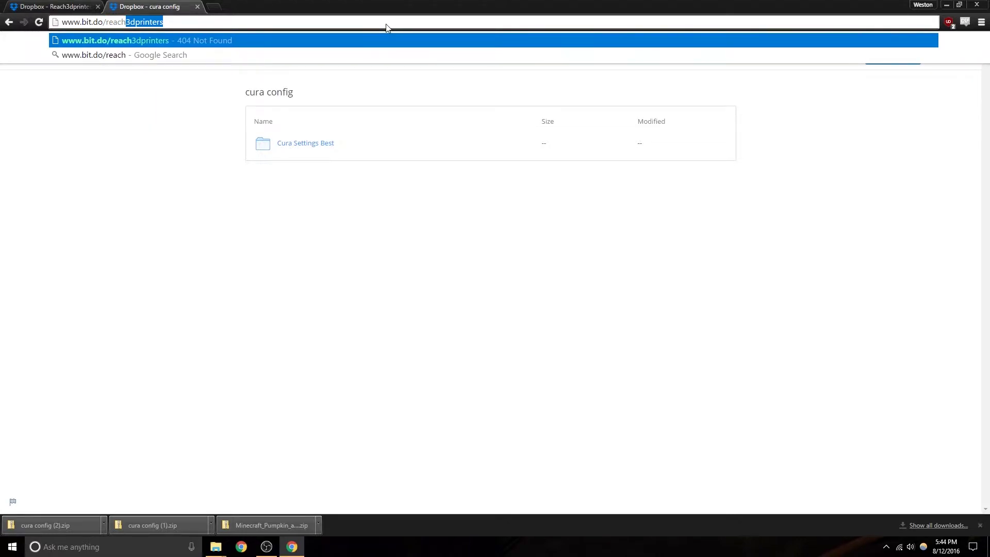
{"action": "type", "text": "3dprinter"}
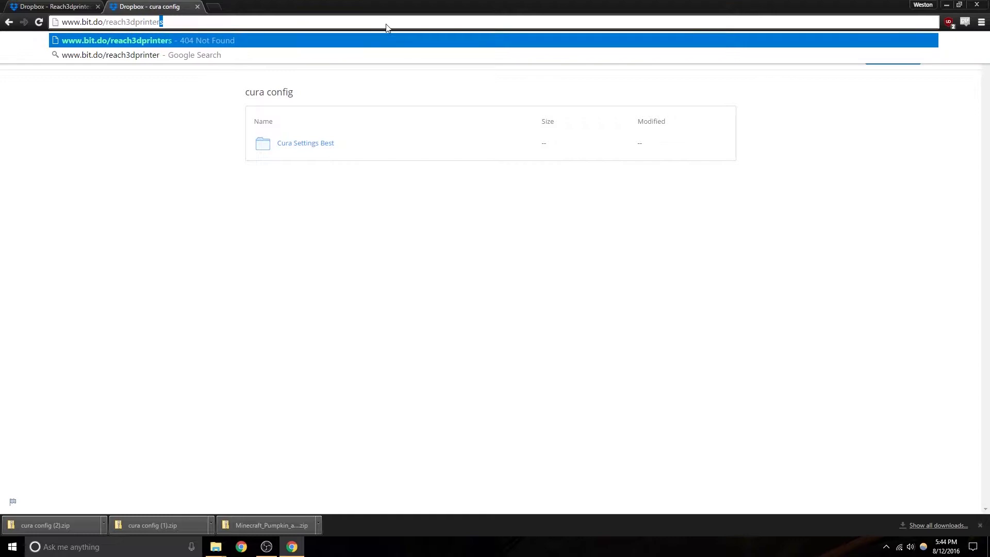
{"action": "type", "text": "s"}
Step: Open the bit.do link and download 'kickstarter reach 3d printer' > 'cura config' as a .zip
{"action": "key", "text": "BackSpace"}
{"action": "key", "text": "Return"}
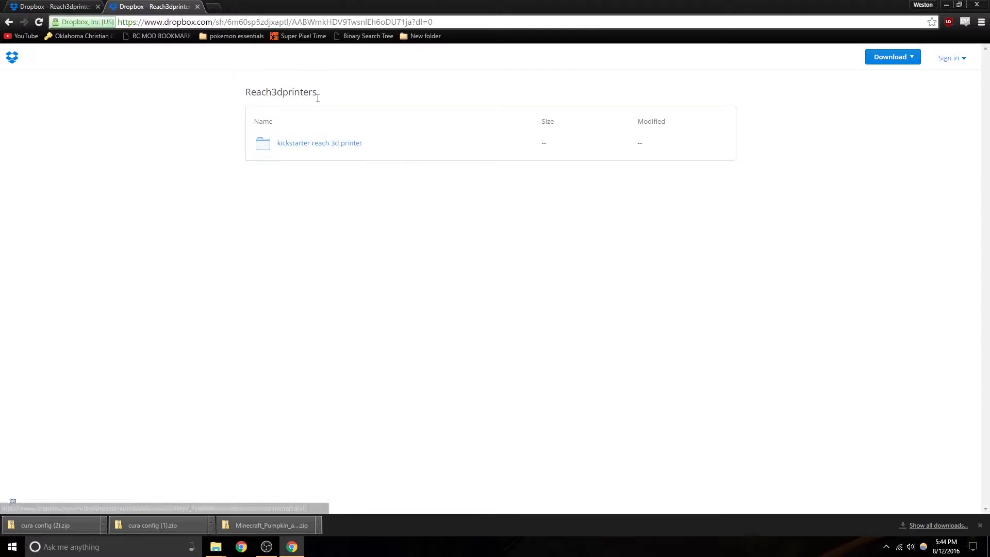
{"action": "left_click", "coordinate": [318, 145]}
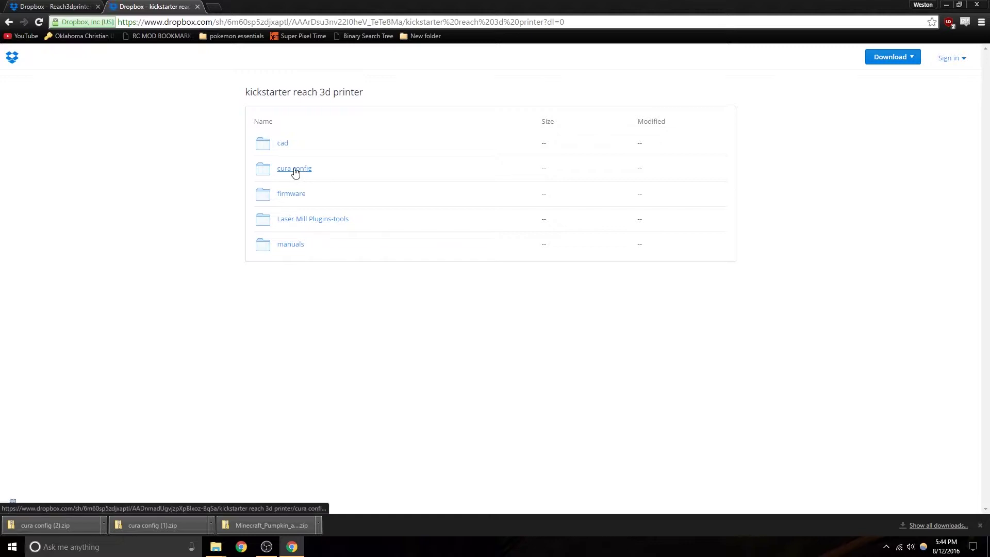
{"action": "left_click", "coordinate": [295, 170]}
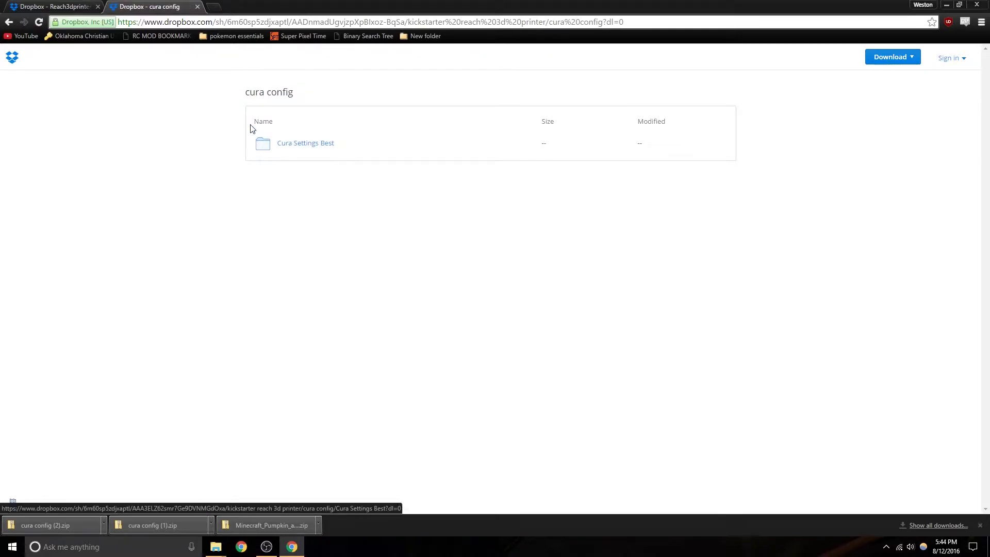
{"action": "left_click", "coordinate": [914, 56]}
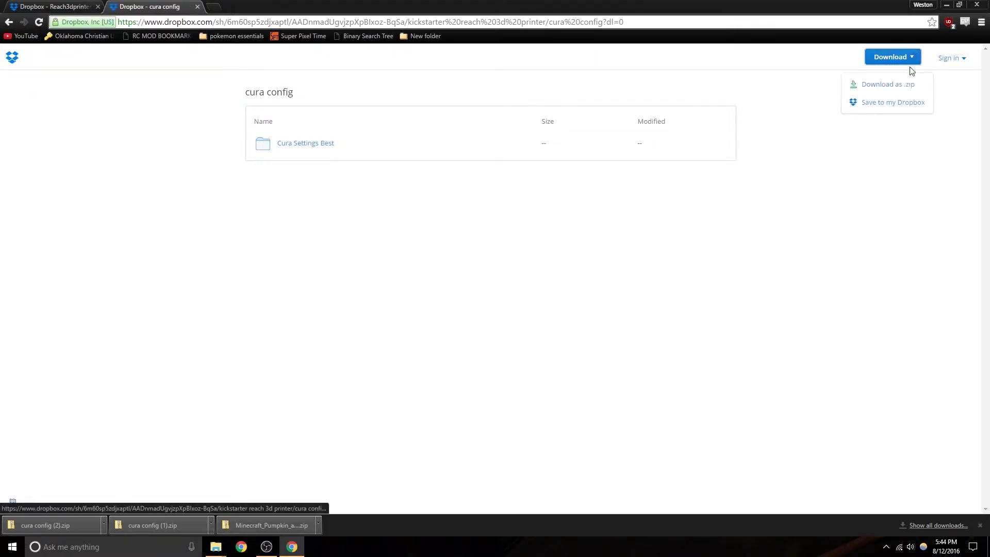
{"action": "left_click", "coordinate": [898, 88]}
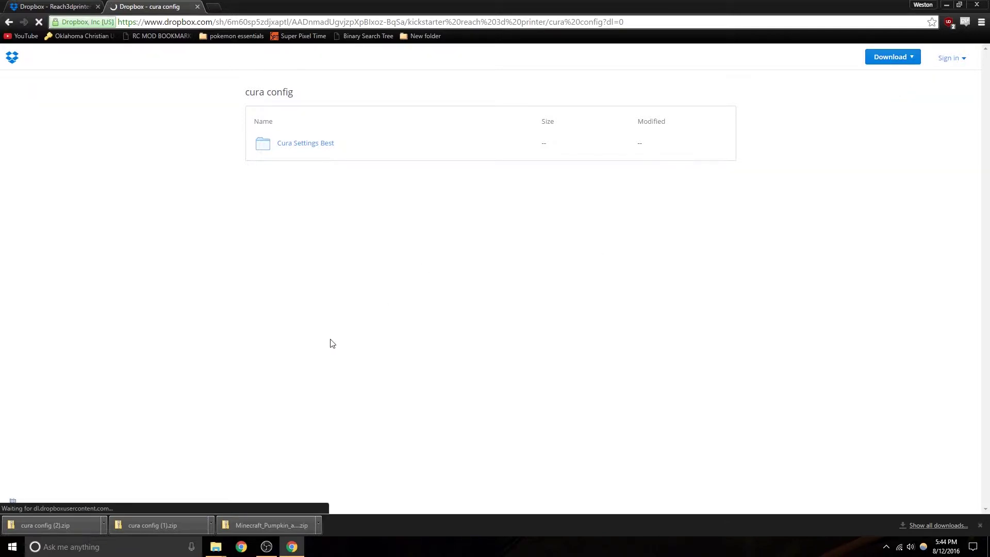
Step: Extract the 'Cura Settings Best' folder from the downloaded cura config zip
{"action": "left_click", "coordinate": [63, 531]}
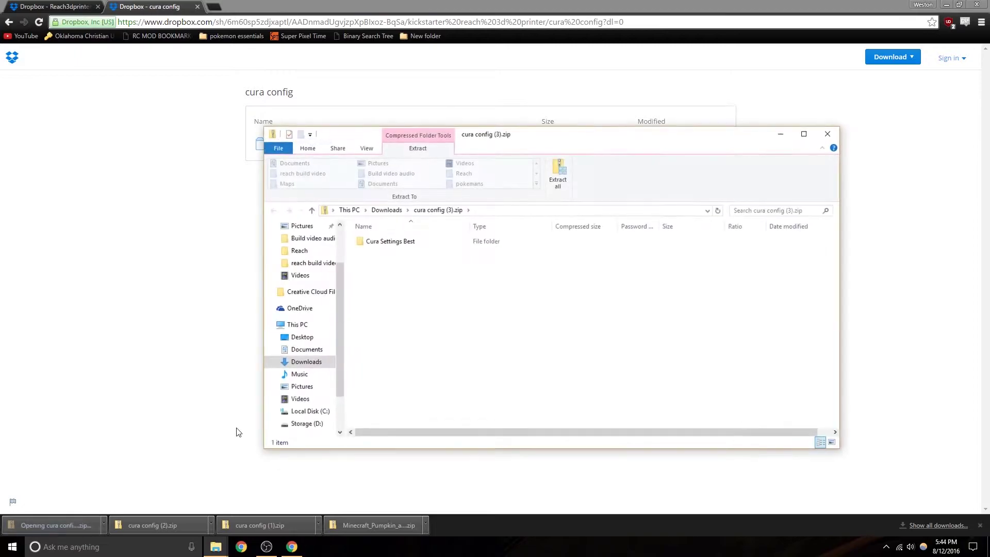
{"action": "left_click", "coordinate": [395, 247]}
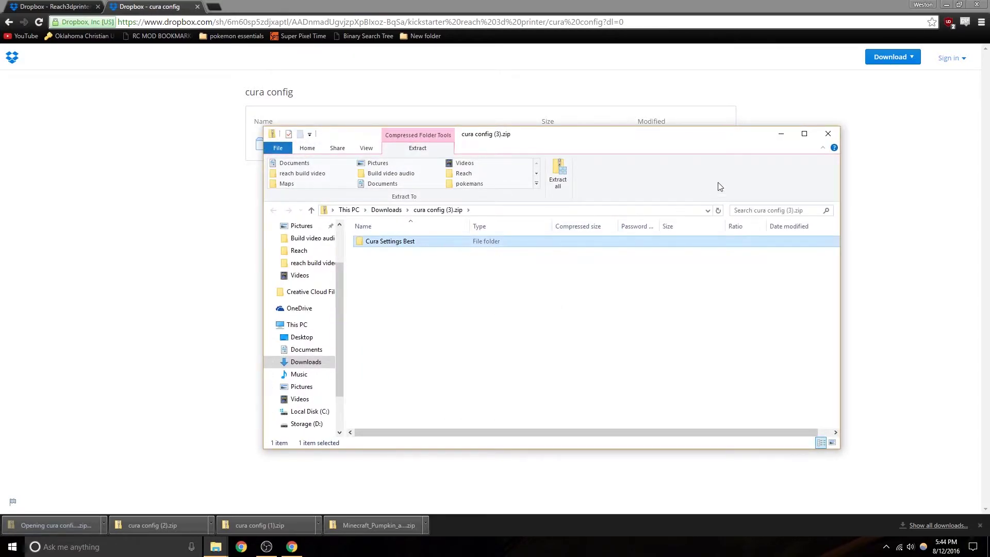
{"action": "left_click", "coordinate": [828, 134]}
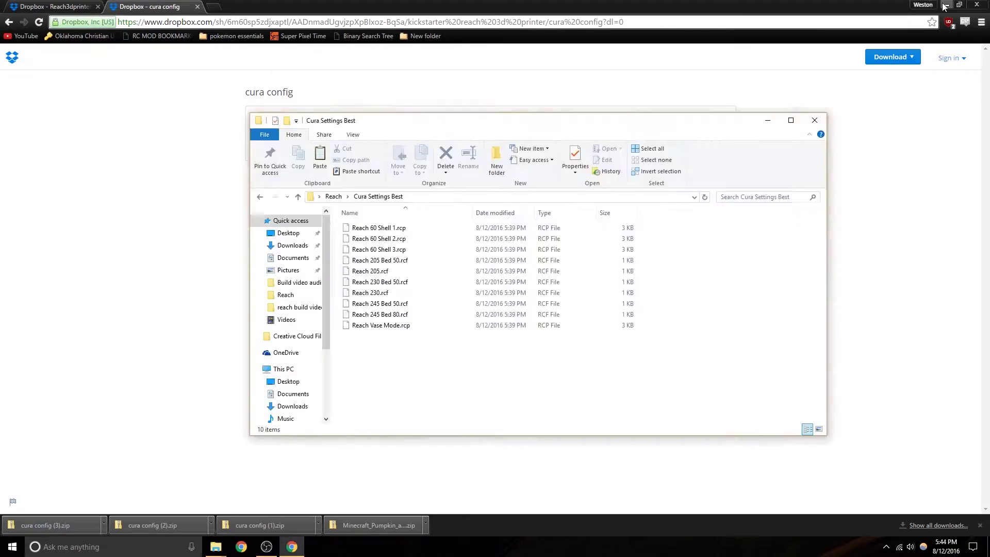
{"action": "left_click", "coordinate": [945, 5]}
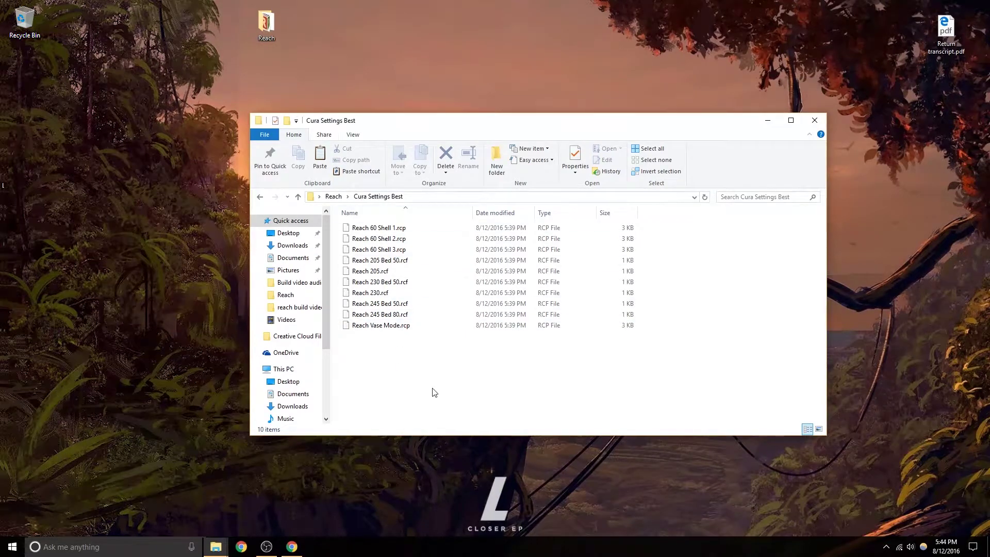
Step: Review the ten extracted Reach profiles, such as Reach 60 Shell 1.rcp and Reach 245 Bed 50.rcf
{"action": "left_click_drag", "start_coordinate": [434, 393], "coordinate": [387, 212]}
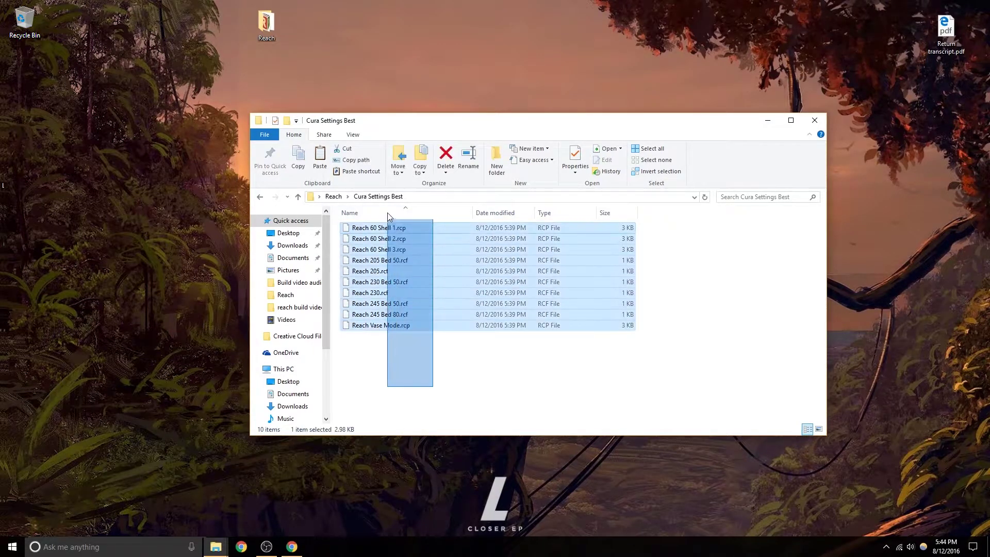
{"action": "left_click", "coordinate": [415, 305]}
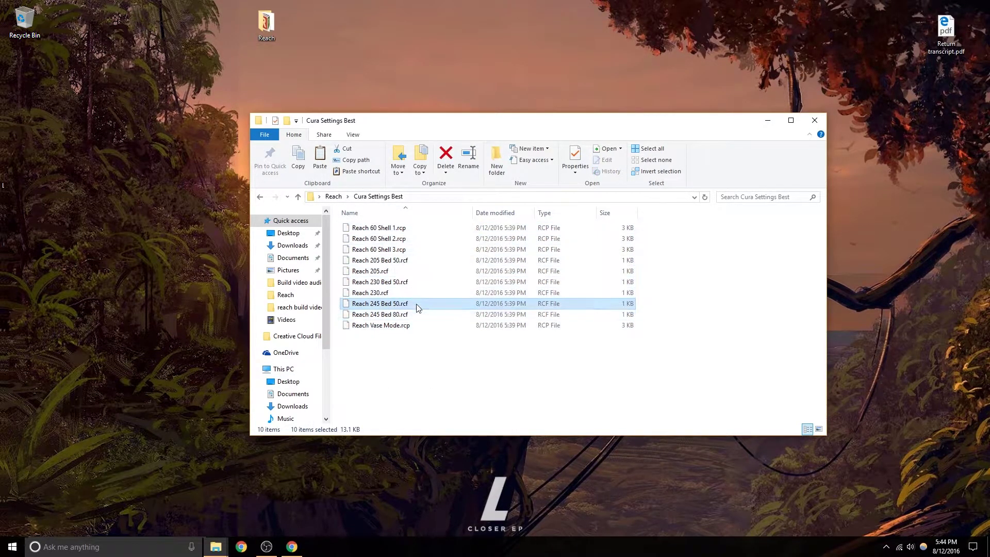
{"action": "left_click", "coordinate": [419, 230]}
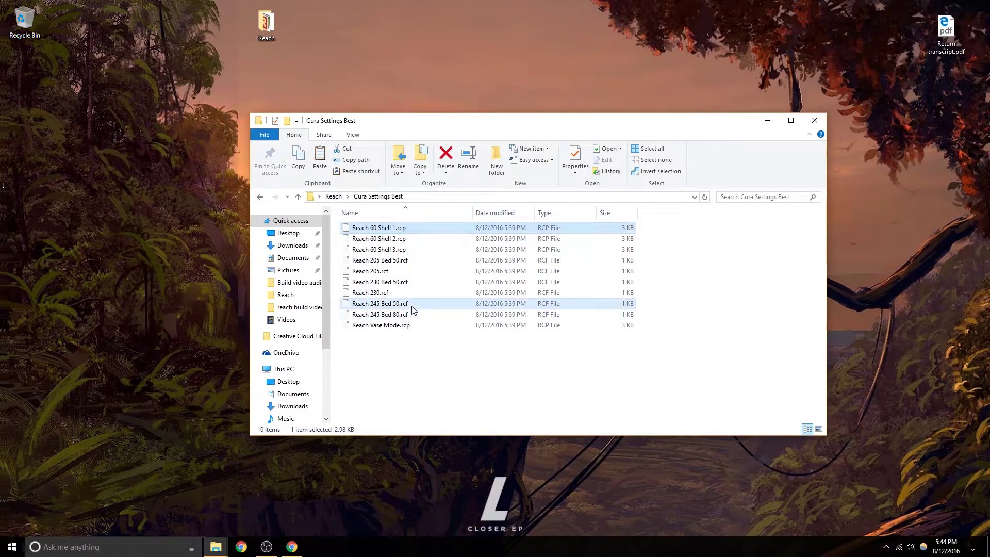
{"action": "left_click", "coordinate": [413, 307]}
{"action": "left_click", "coordinate": [411, 356]}
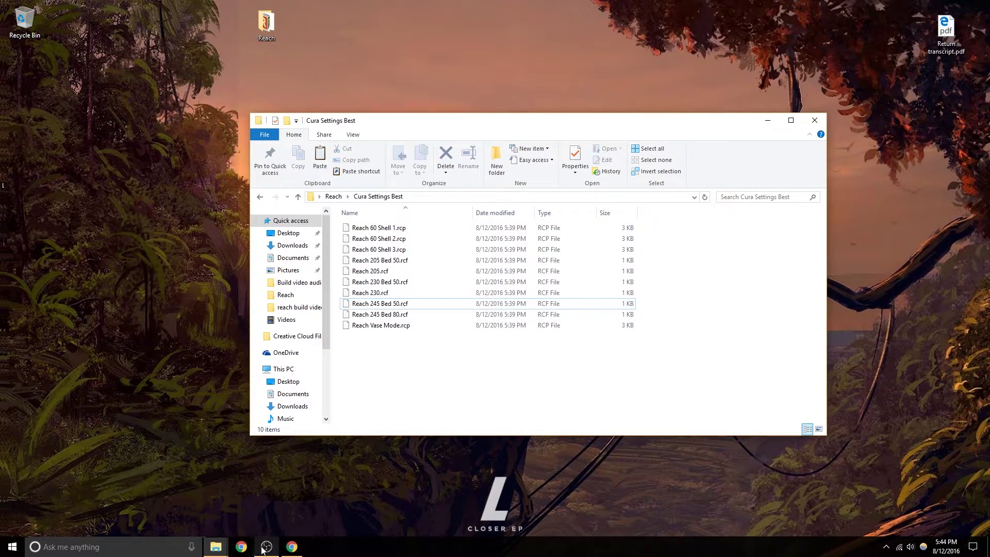
Step: In Repetier-Host's Slicer panel, change the slicer from Slic3r to CuraEngine
{"action": "left_click", "coordinate": [309, 505]}
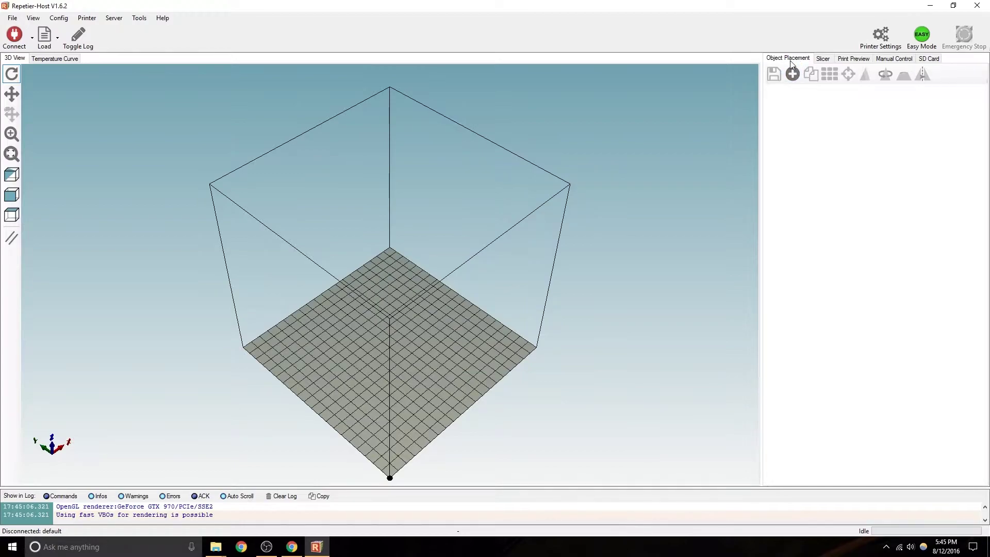
{"action": "left_click", "coordinate": [824, 60]}
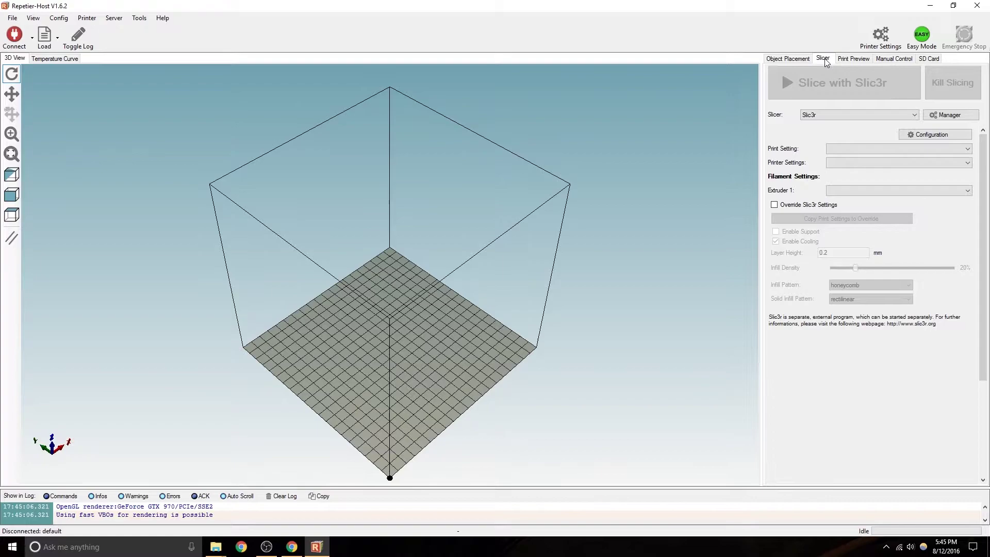
{"action": "left_click", "coordinate": [867, 115]}
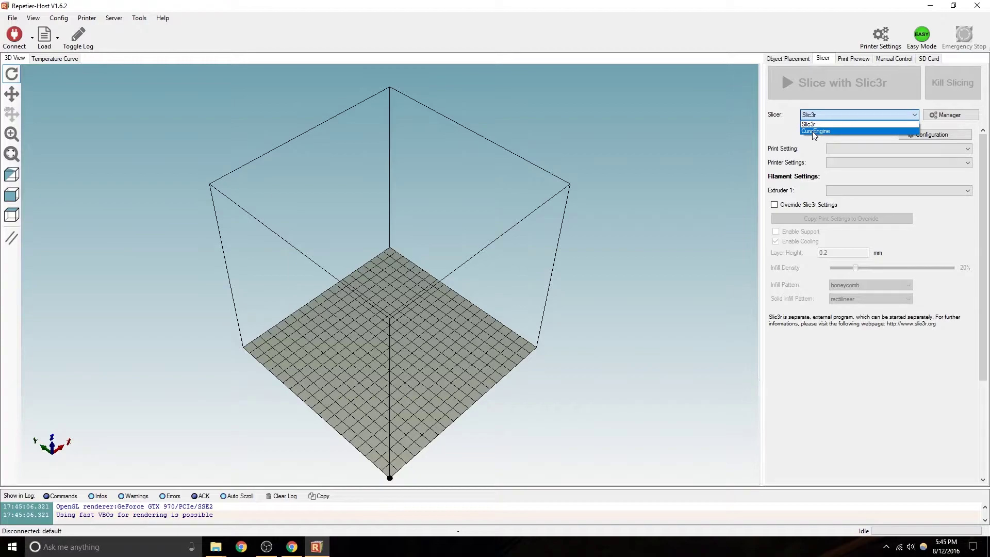
{"action": "left_click", "coordinate": [813, 132]}
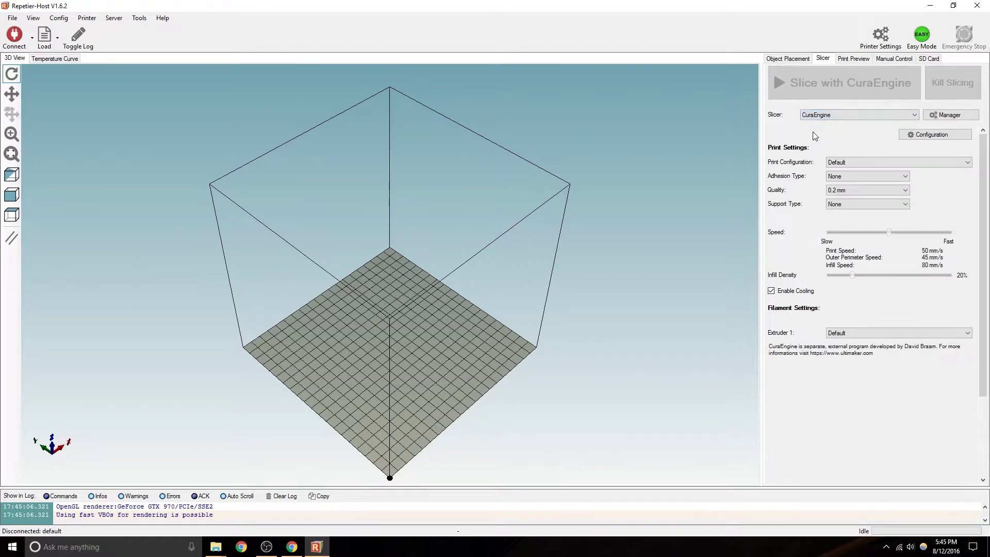
Step: Open the CuraEngine configuration showing the Default print profile's speed and quality values
{"action": "left_click", "coordinate": [921, 138]}
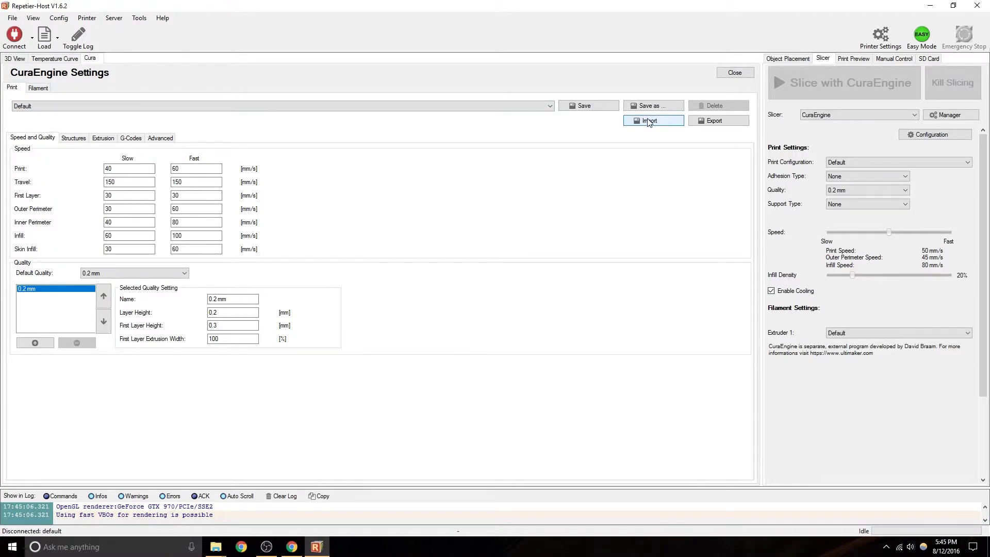
{"action": "left_click", "coordinate": [15, 59]}
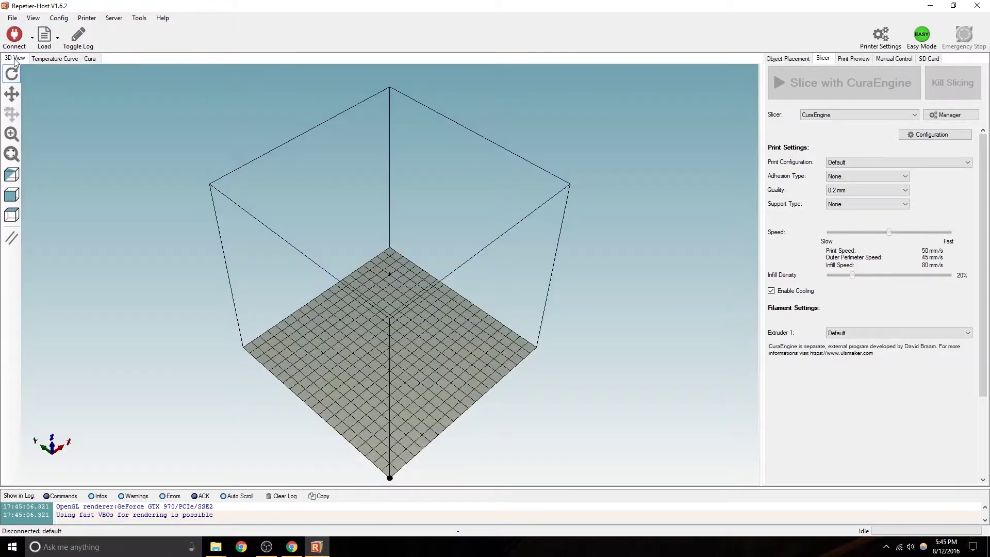
{"action": "left_click", "coordinate": [62, 60]}
{"action": "left_click", "coordinate": [90, 60]}
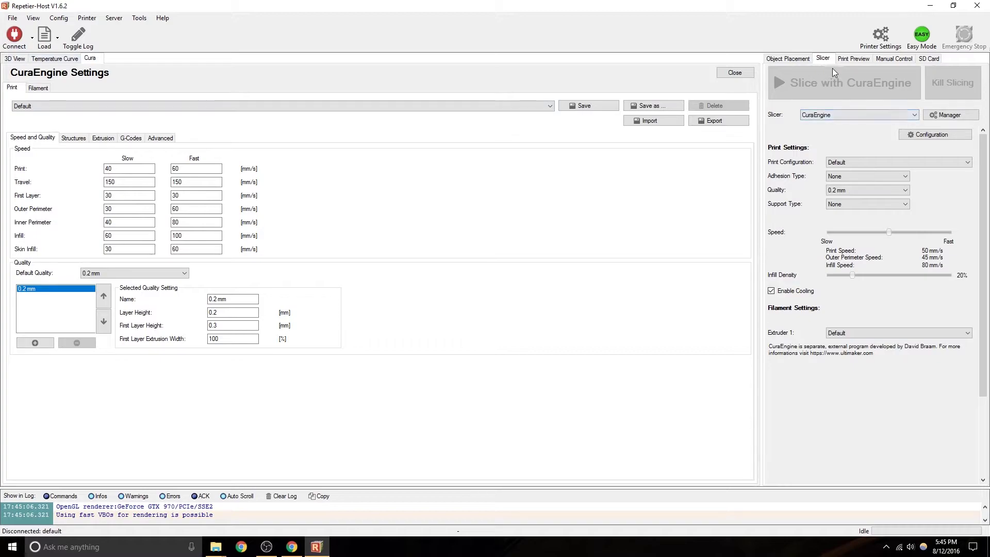
Step: Import the Reach 60 Shell 1 and Shell 2 .rcp print profiles from Reach > Cura Settings Best
{"action": "left_click", "coordinate": [656, 121]}
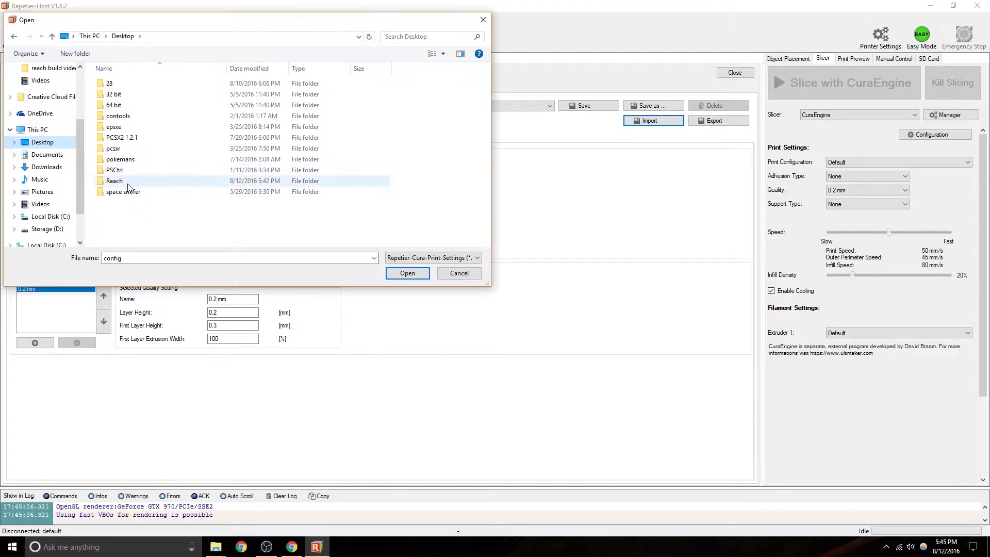
{"action": "double_click", "coordinate": [127, 181]}
{"action": "double_click", "coordinate": [124, 84]}
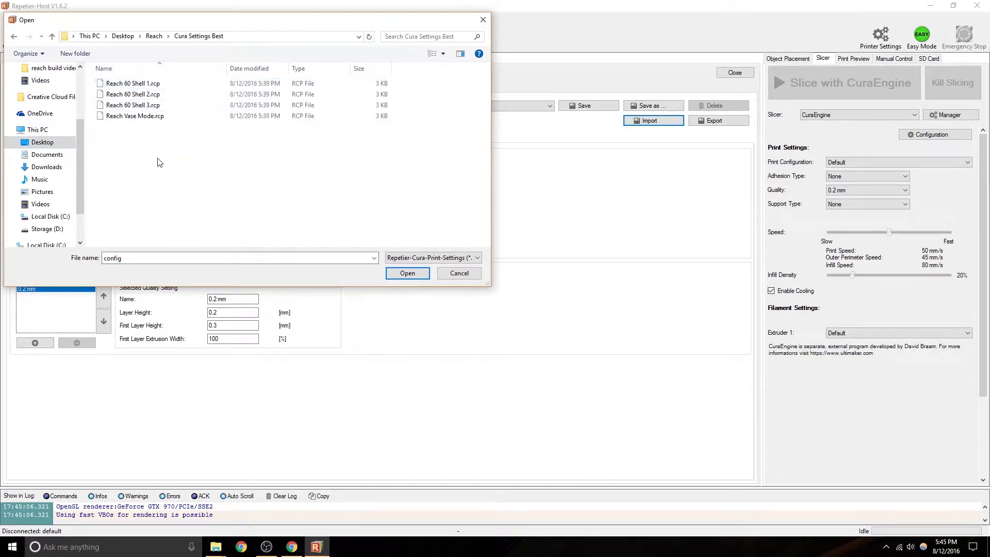
{"action": "left_click", "coordinate": [130, 84]}
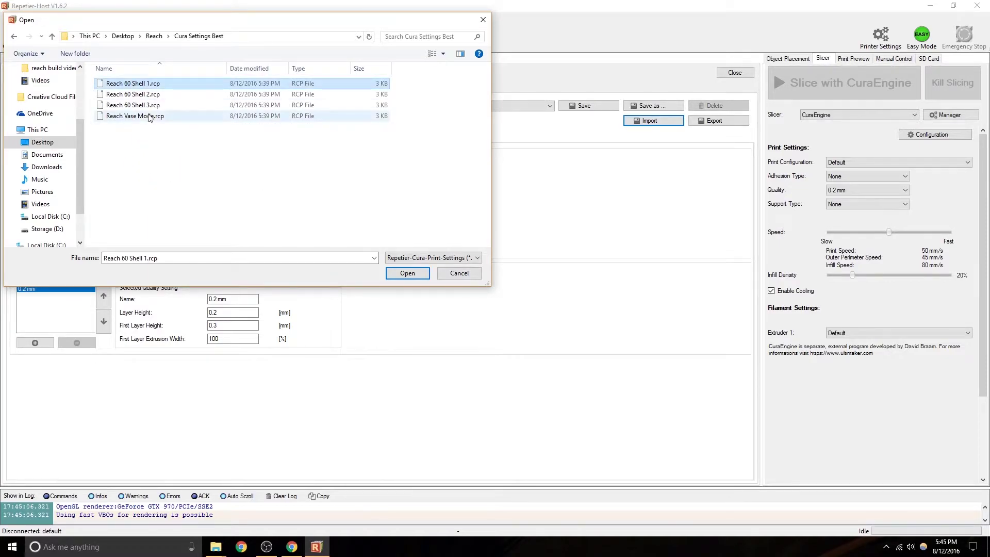
{"action": "left_click", "coordinate": [407, 274]}
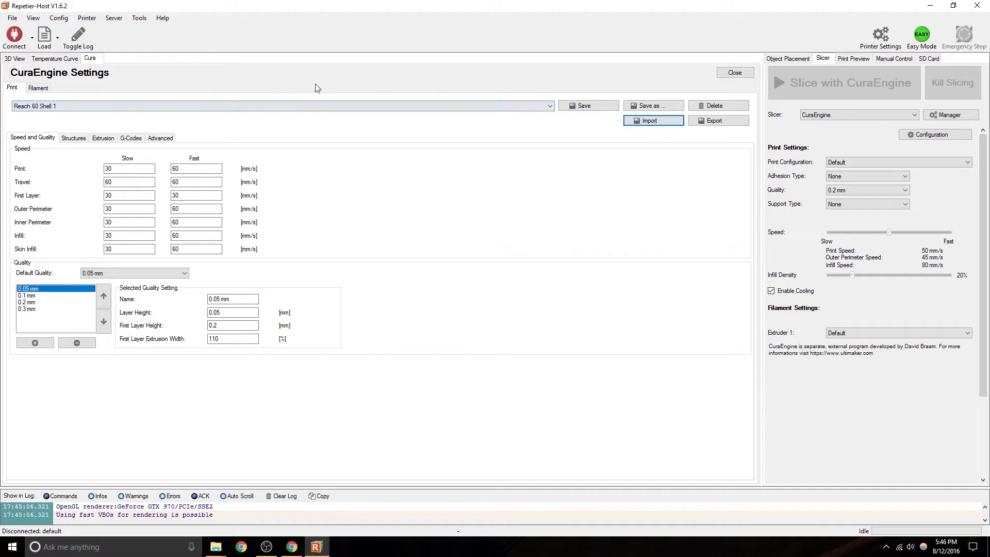
{"action": "left_click", "coordinate": [653, 121]}
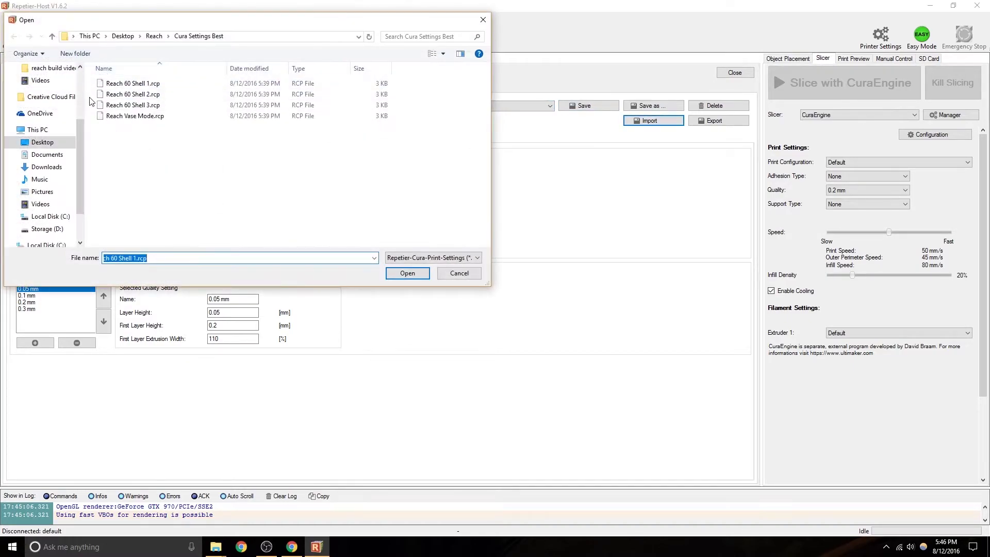
{"action": "left_click", "coordinate": [165, 95]}
{"action": "left_click", "coordinate": [421, 276]}
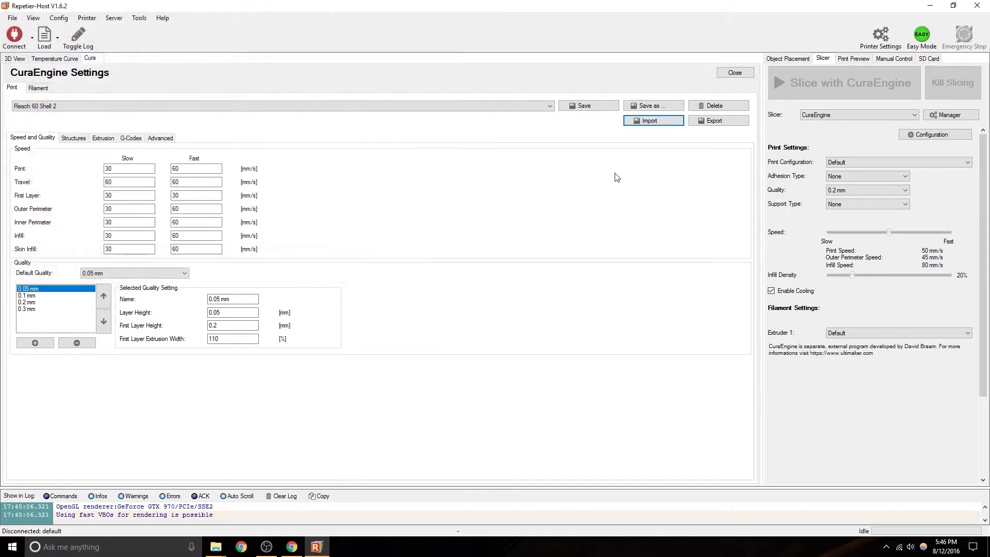
Step: Import Reach 60 Shell 3 and Reach Vase Mode, leaving Vase Mode as the active print profile
{"action": "left_click", "coordinate": [653, 121]}
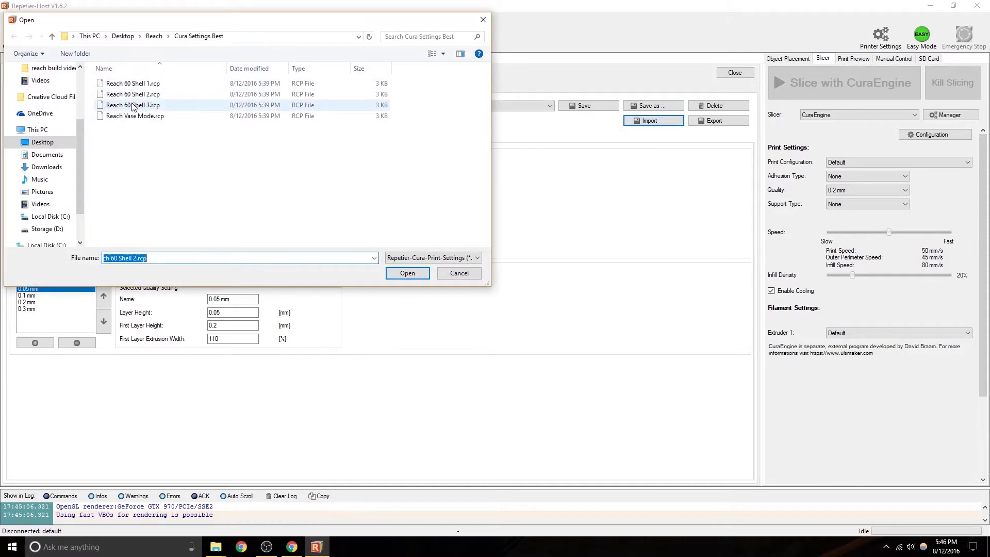
{"action": "left_click", "coordinate": [155, 105]}
{"action": "left_click", "coordinate": [421, 275]}
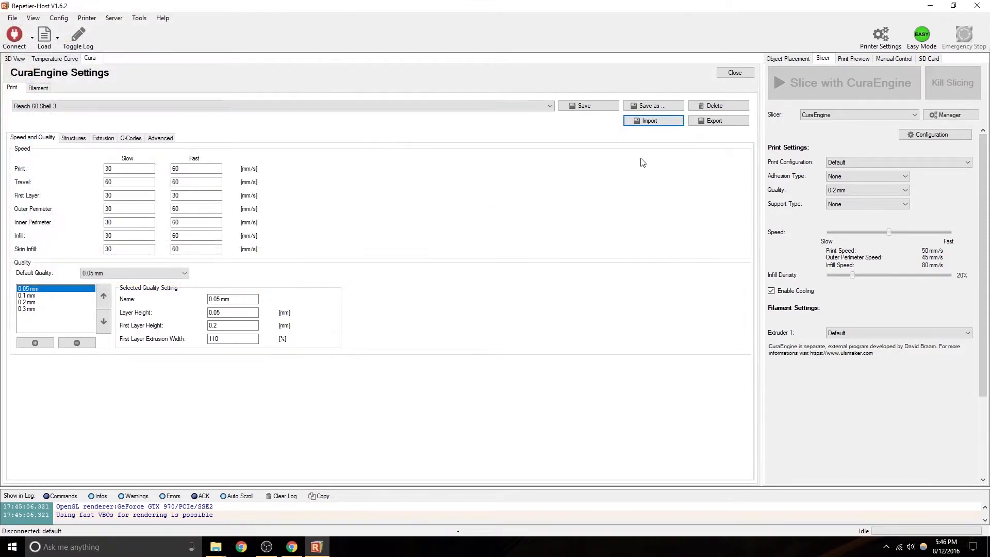
{"action": "left_click", "coordinate": [646, 122]}
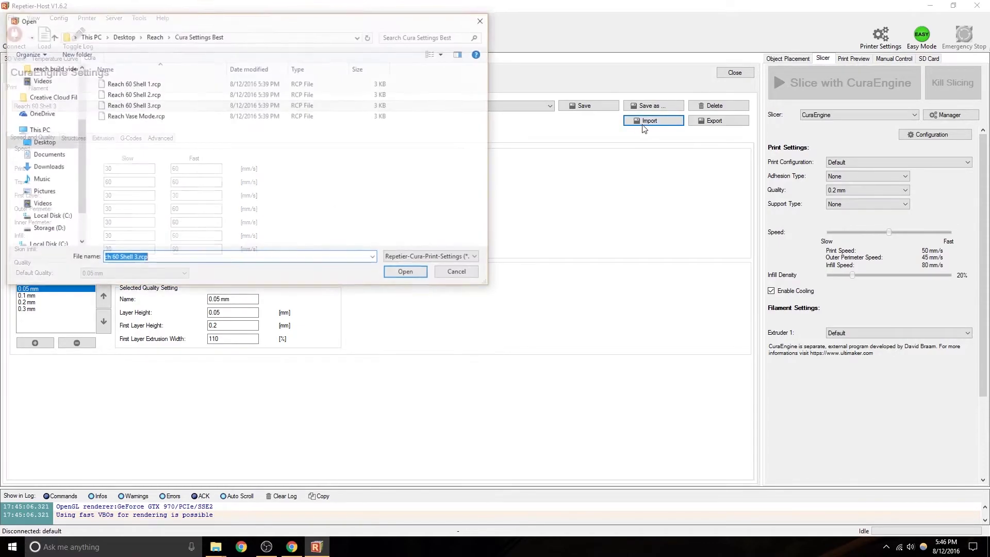
{"action": "left_click", "coordinate": [138, 119]}
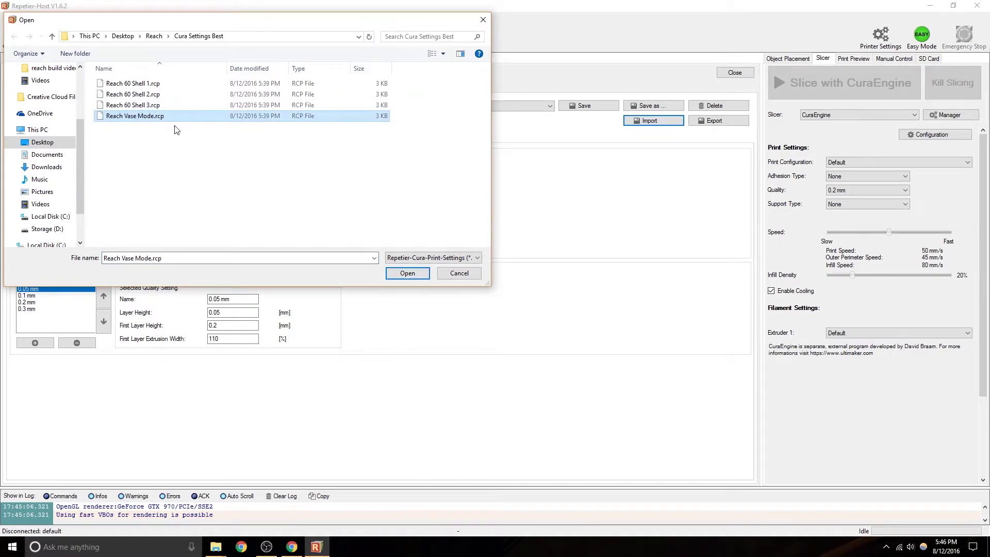
{"action": "left_click", "coordinate": [401, 274]}
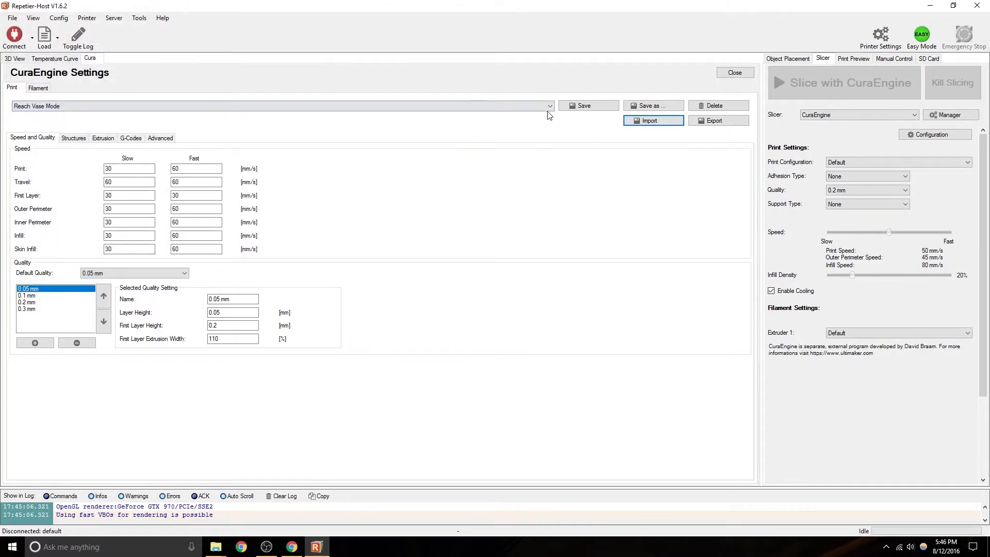
{"action": "left_click", "coordinate": [550, 106]}
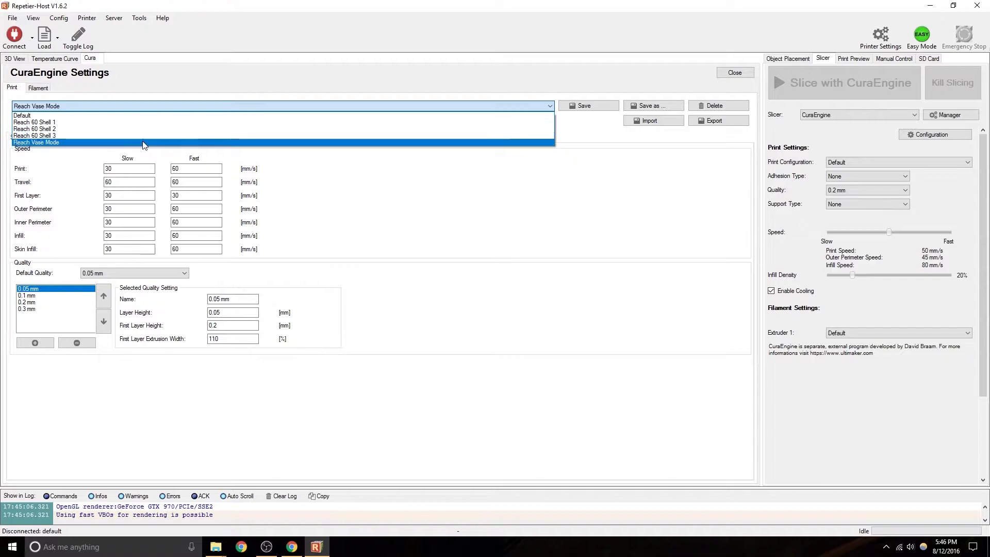
{"action": "left_click", "coordinate": [354, 165]}
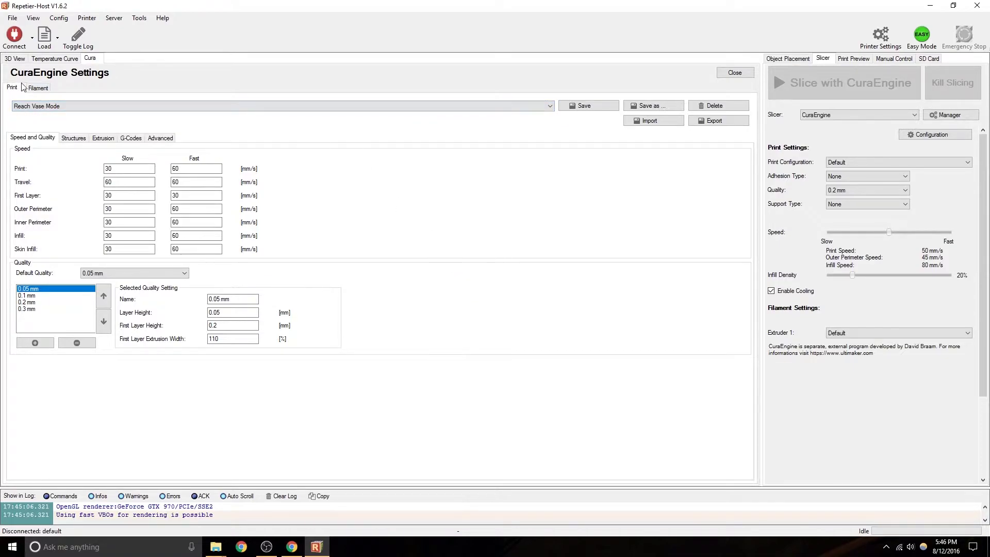
Step: Start a filament profile import and browse the six Reach .rcf files, settling on Reach 245 Bed 50
{"action": "left_click", "coordinate": [37, 89]}
{"action": "left_click", "coordinate": [653, 117]}
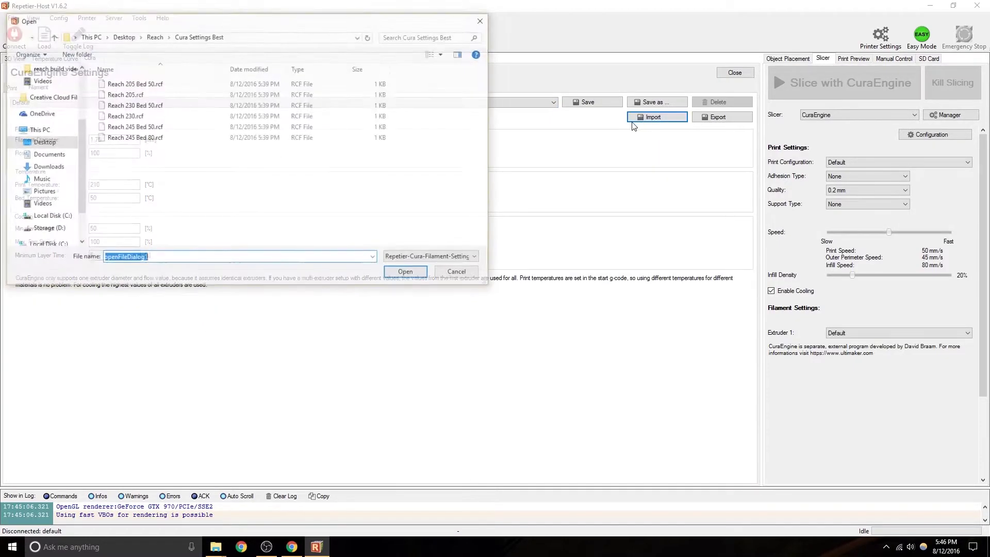
{"action": "left_click", "coordinate": [154, 83]}
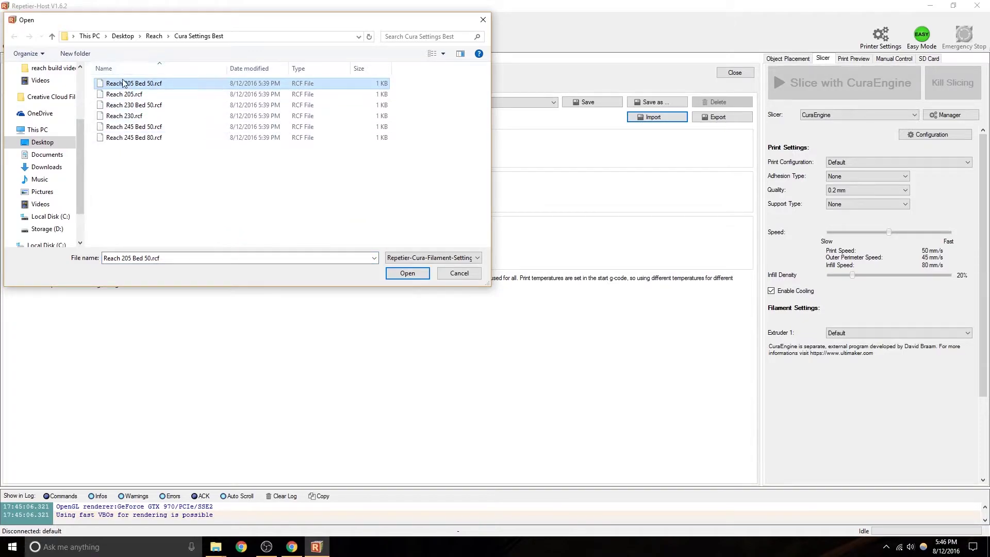
{"action": "mouse_move", "coordinate": [155, 95]}
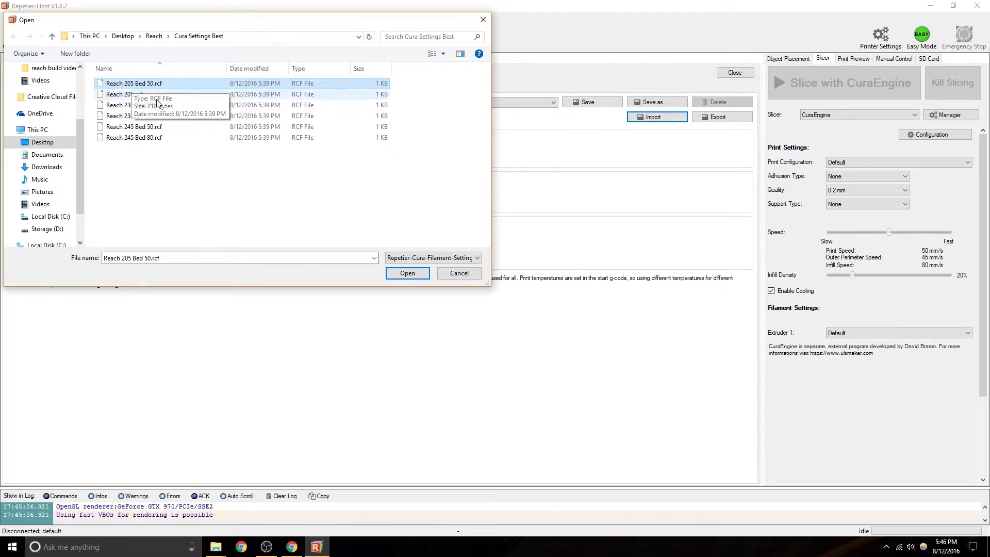
{"action": "left_click", "coordinate": [177, 176]}
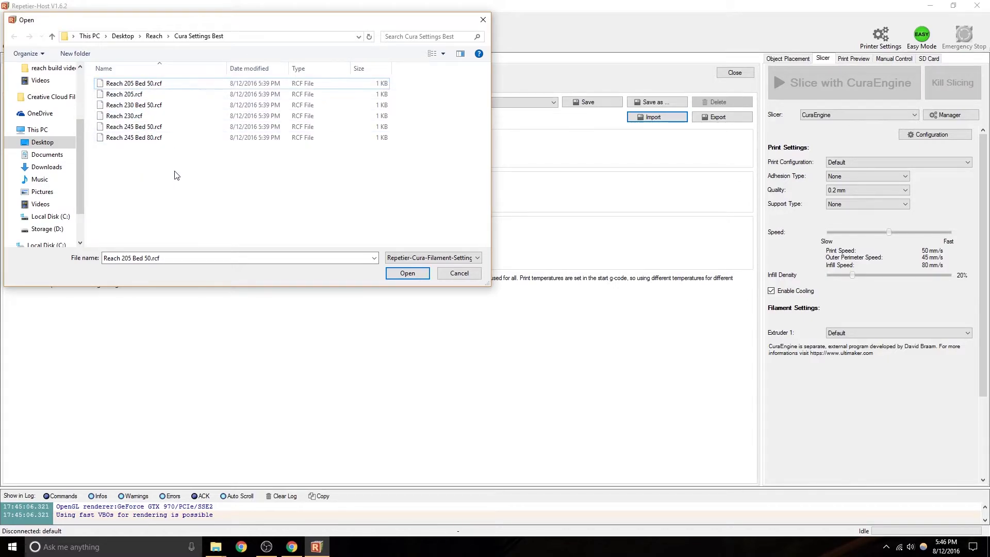
{"action": "left_click", "coordinate": [148, 85]}
{"action": "left_click", "coordinate": [136, 139]}
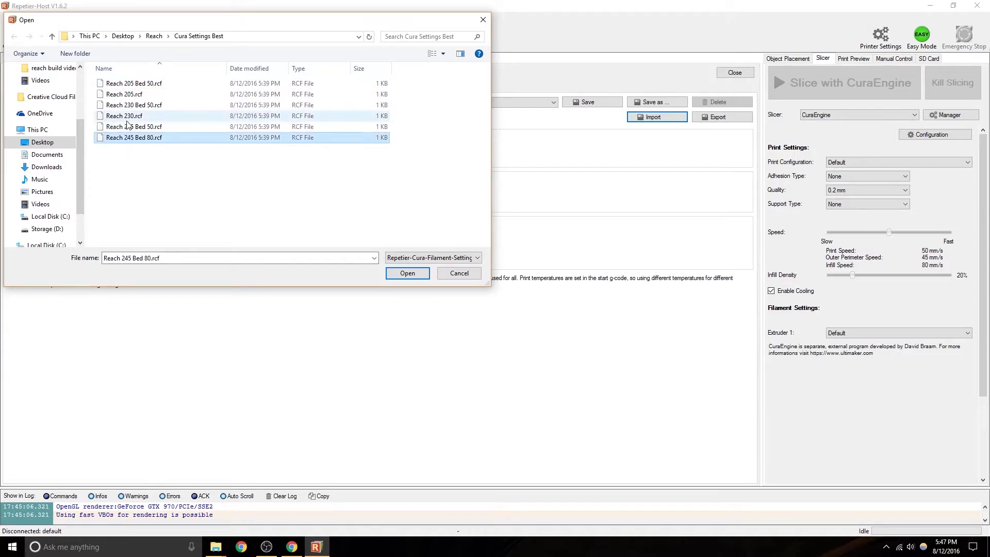
{"action": "left_click", "coordinate": [204, 185]}
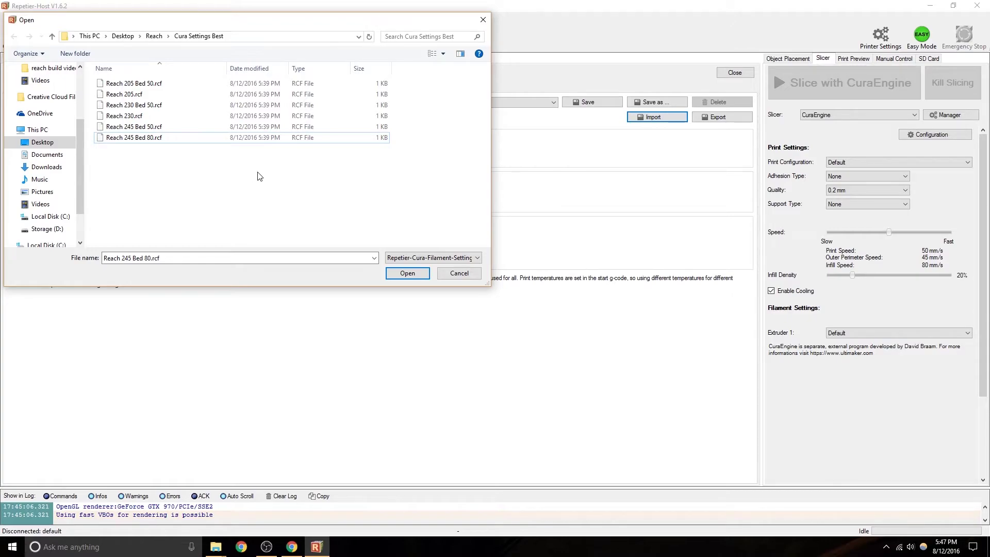
{"action": "left_click", "coordinate": [145, 141]}
{"action": "mouse_move", "coordinate": [134, 138]}
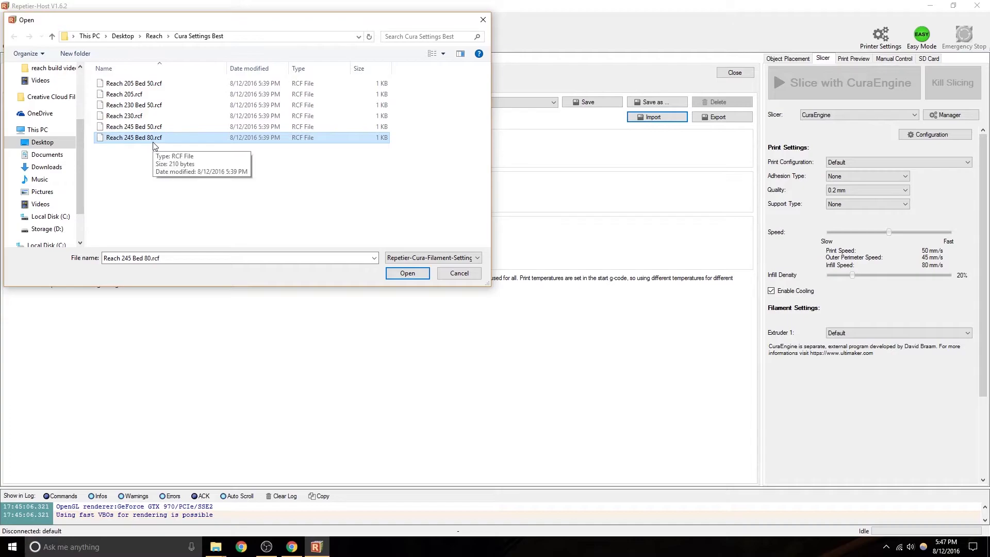
{"action": "left_click", "coordinate": [170, 211]}
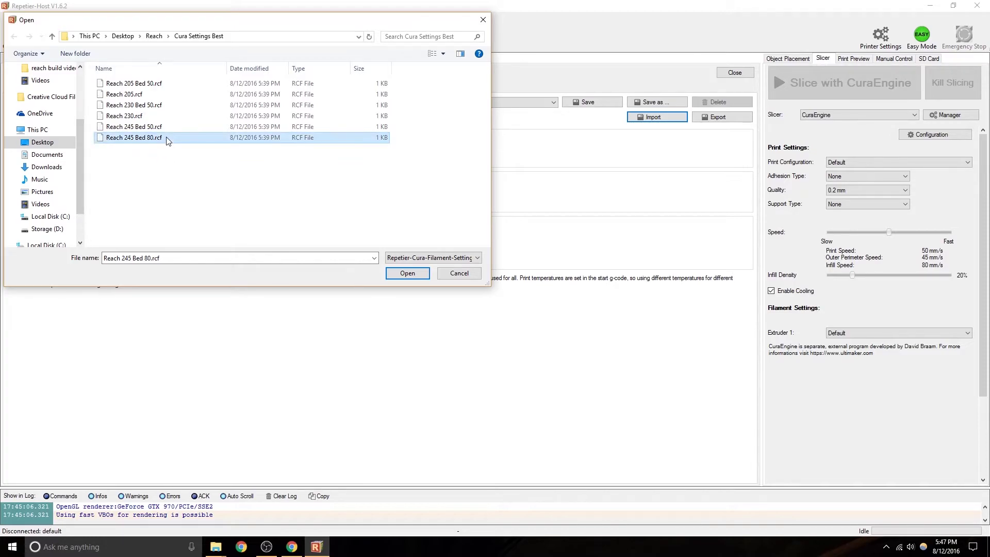
{"action": "left_click", "coordinate": [135, 127]}
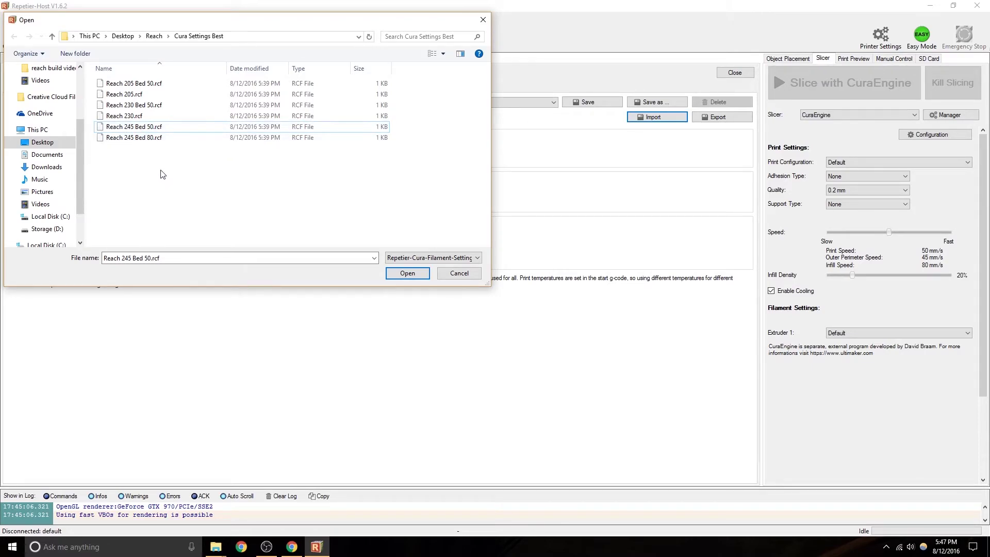
{"action": "left_click", "coordinate": [196, 171]}
Step: Import the Reach 205 Bed 50, Reach 205 and Reach 230 Bed 50 filament profiles
{"action": "left_click", "coordinate": [151, 85]}
{"action": "left_click", "coordinate": [405, 271]}
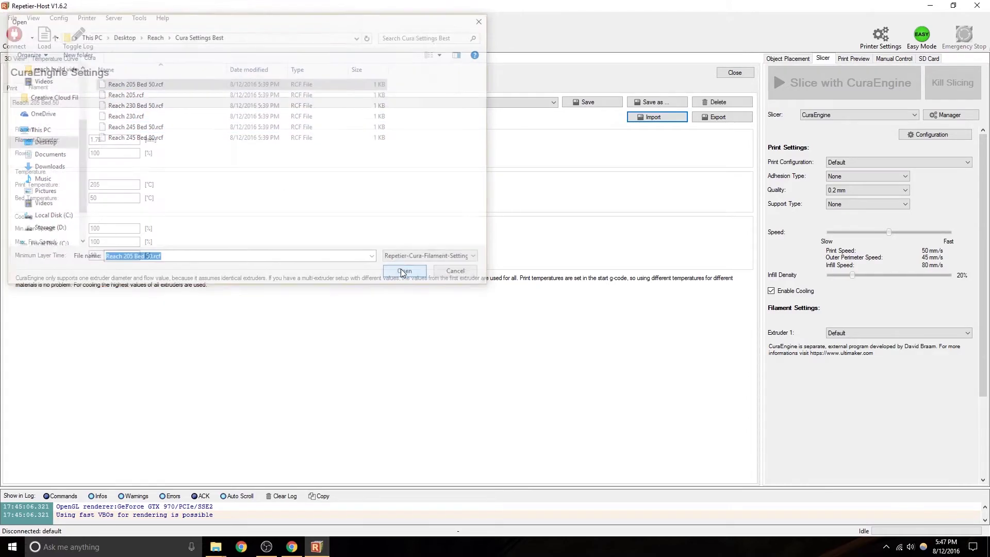
{"action": "left_click", "coordinate": [673, 118]}
{"action": "left_click", "coordinate": [123, 94]}
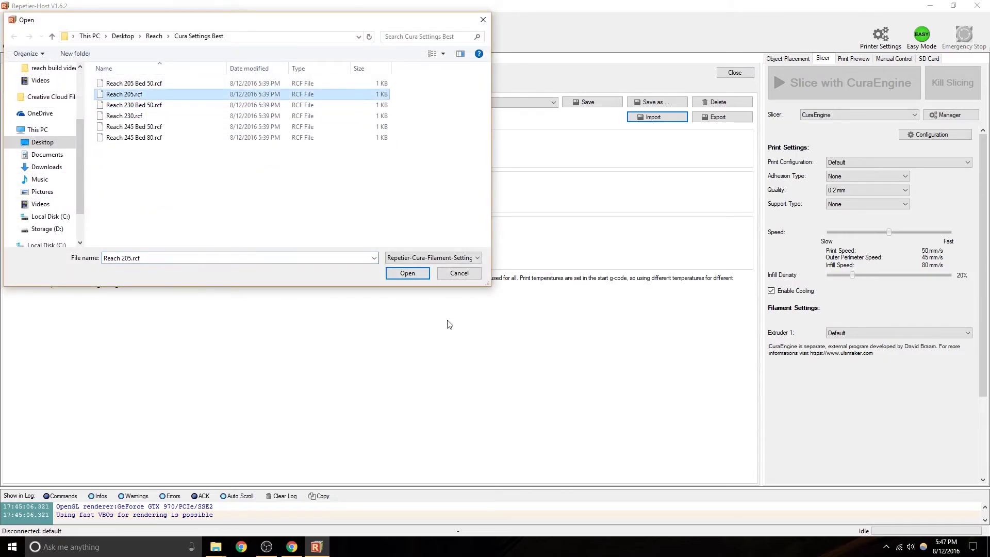
{"action": "left_click", "coordinate": [408, 273]}
{"action": "left_click", "coordinate": [655, 117]}
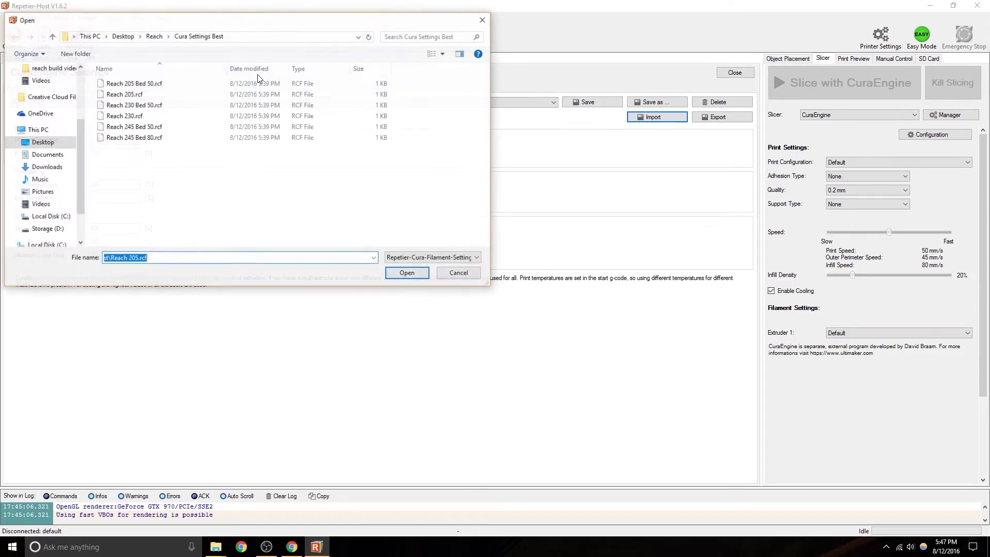
{"action": "left_click", "coordinate": [248, 105]}
{"action": "left_click", "coordinate": [407, 272]}
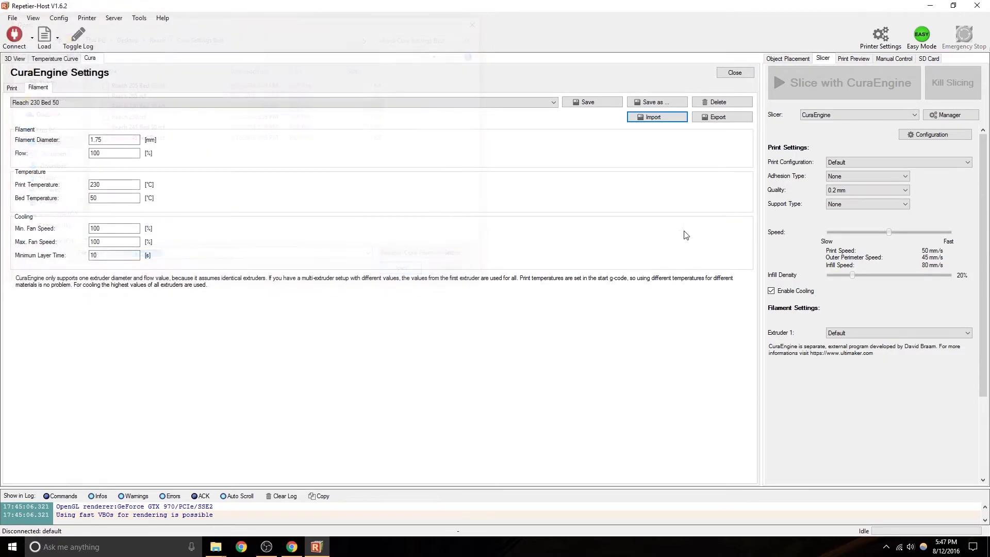
Step: Import the Reach 245 Bed 50 filament profile and check the filament profile list
{"action": "left_click", "coordinate": [662, 118]}
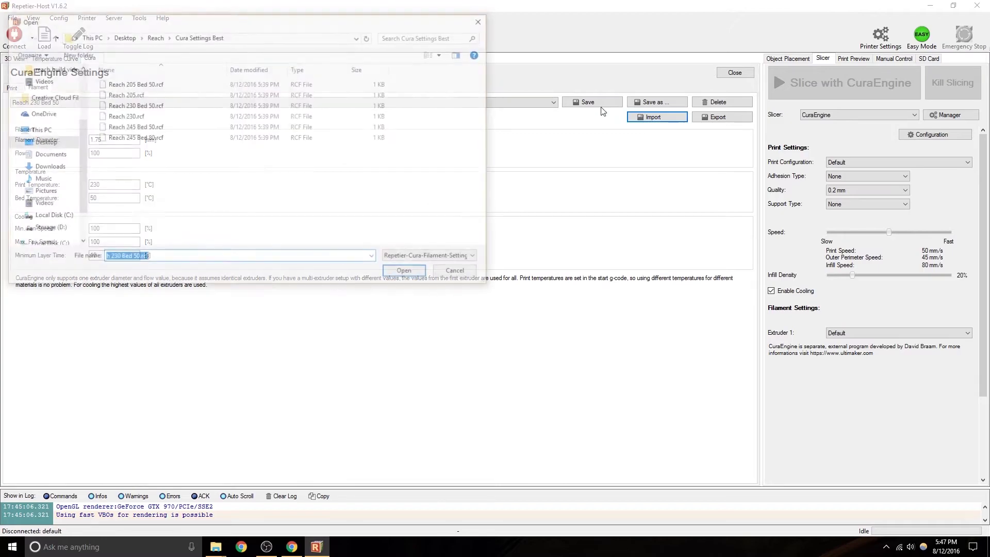
{"action": "left_click", "coordinate": [129, 126]}
{"action": "left_click", "coordinate": [413, 279]}
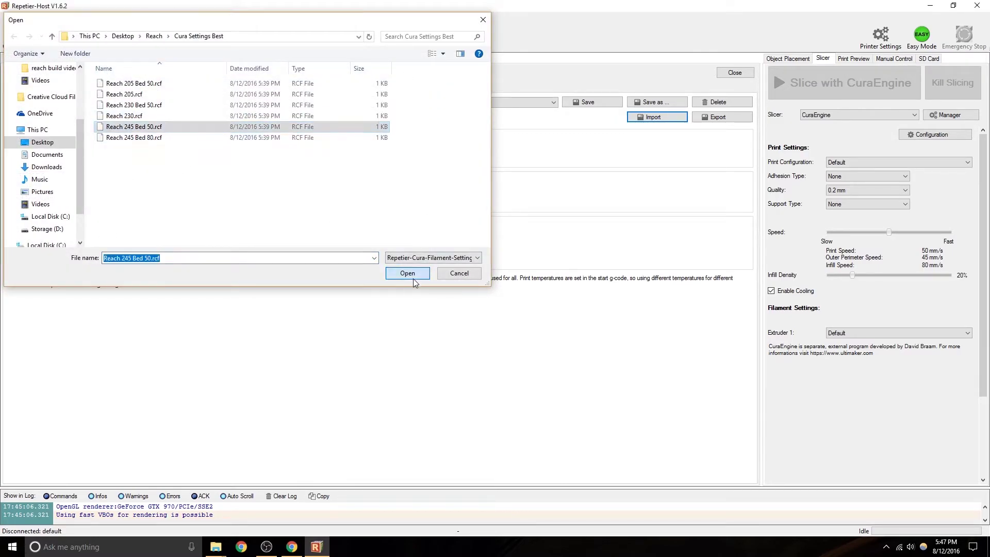
{"action": "left_click", "coordinate": [553, 103]}
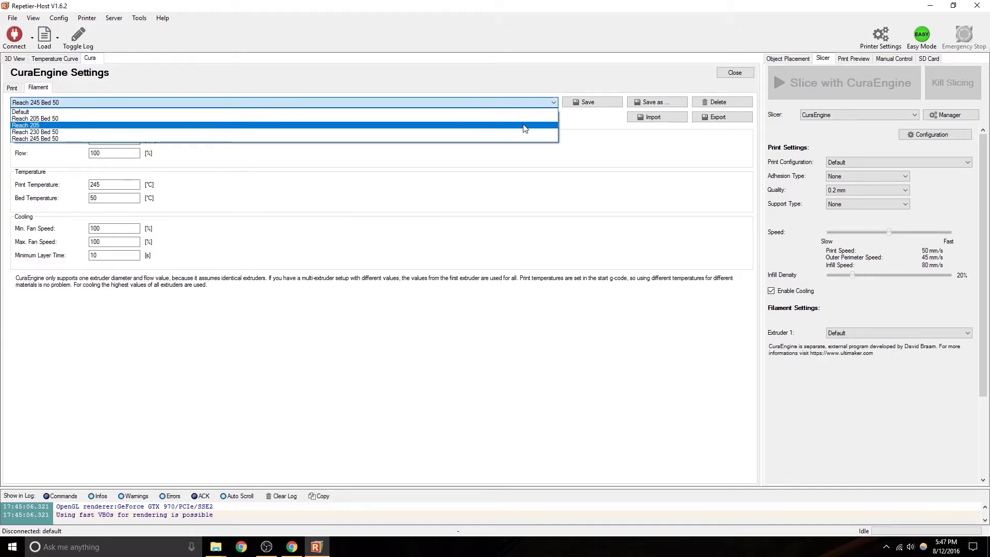
{"action": "left_click", "coordinate": [558, 210]}
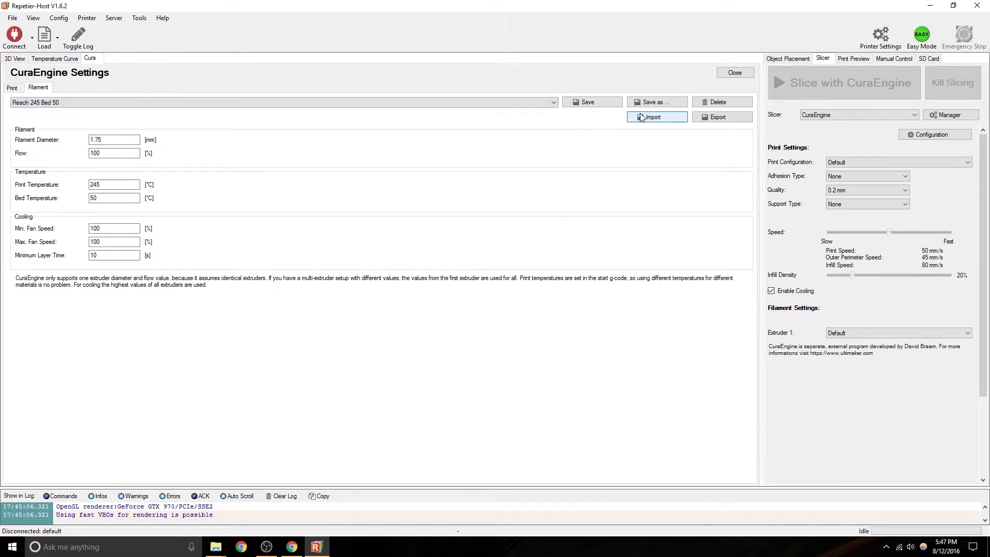
Step: Import Reach 230 and Reach 245 Bed 80, keeping 245 Bed 80 active (1.75 mm, 245 °C, 80 °C bed)
{"action": "left_click", "coordinate": [653, 117]}
{"action": "left_click", "coordinate": [195, 116]}
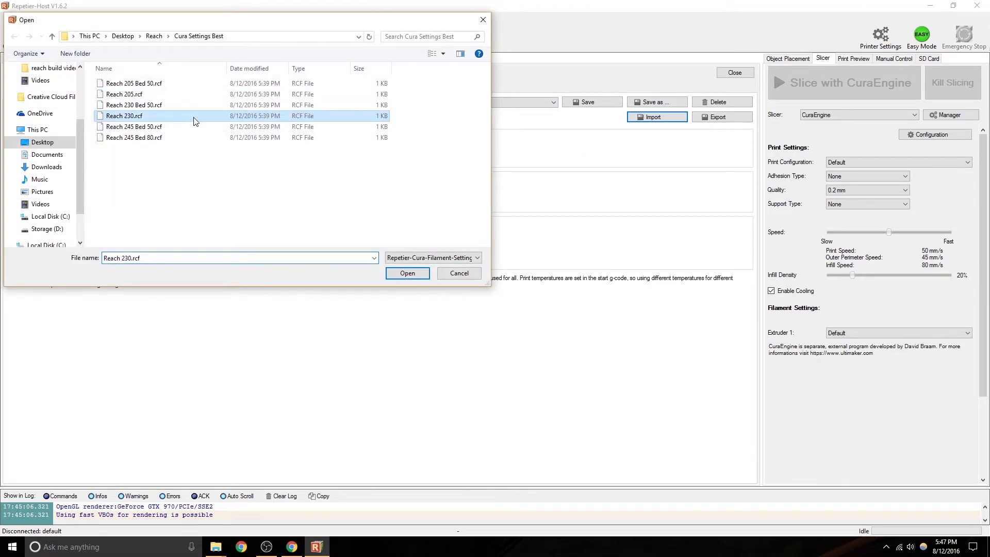
{"action": "left_click", "coordinate": [408, 274]}
{"action": "left_click", "coordinate": [635, 121]}
{"action": "left_click", "coordinate": [247, 137]}
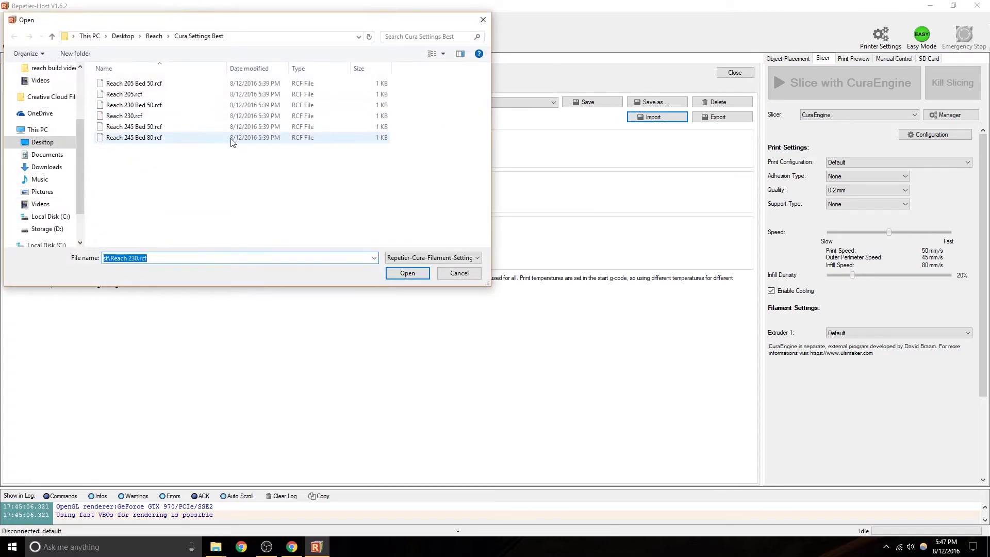
{"action": "left_click", "coordinate": [406, 273]}
{"action": "left_click", "coordinate": [516, 102]}
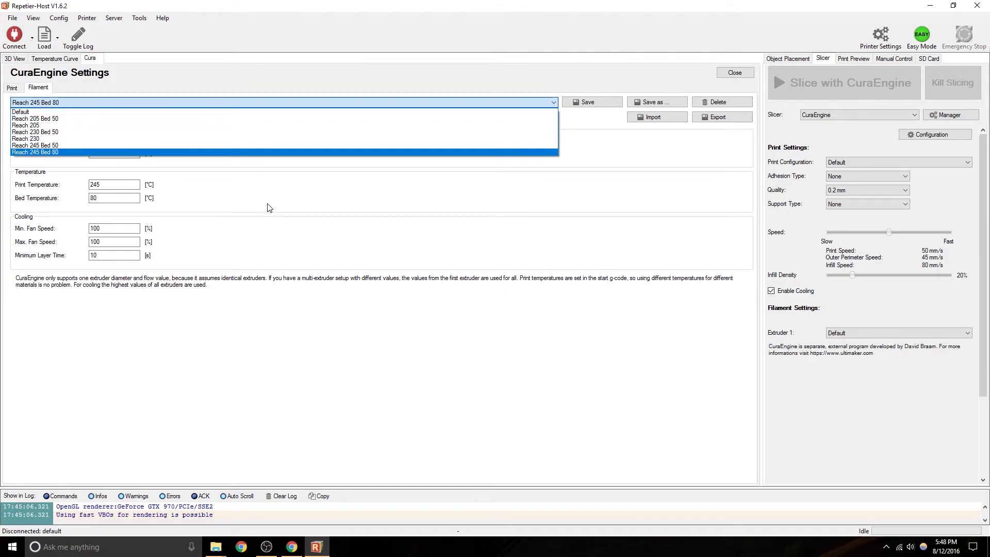
{"action": "left_click", "coordinate": [290, 220]}
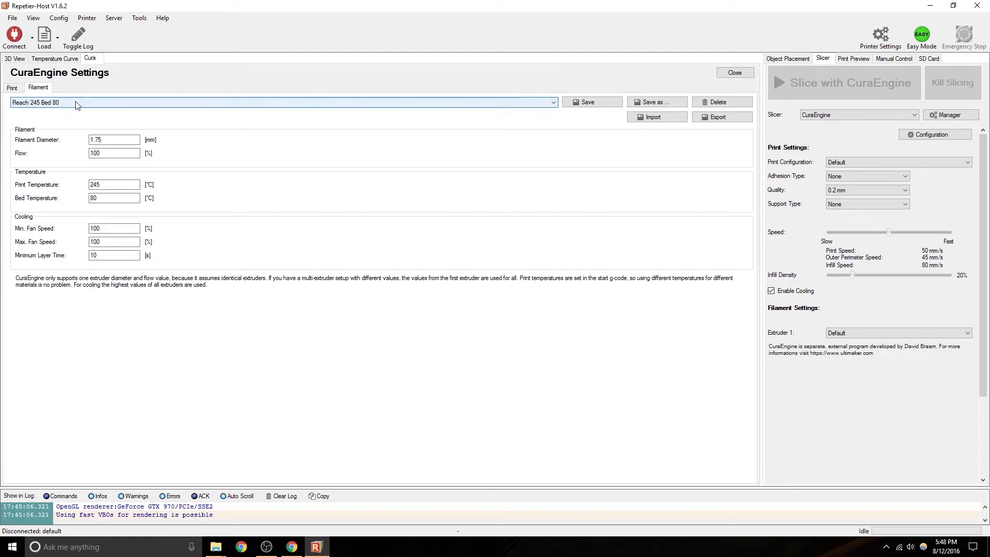
{"action": "key", "text": "Tab"}
{"action": "key", "text": "shift+Tab"}
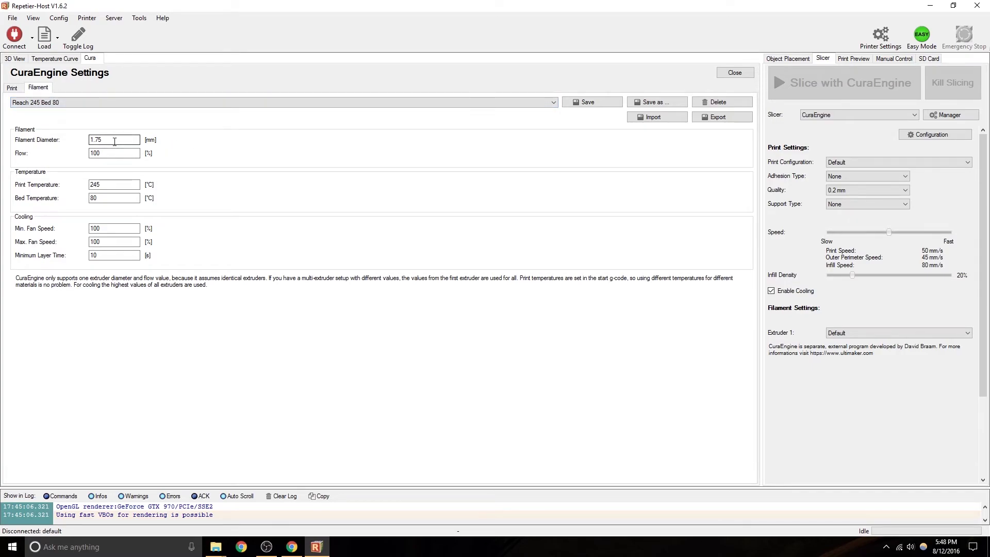
{"action": "key", "text": "End"}
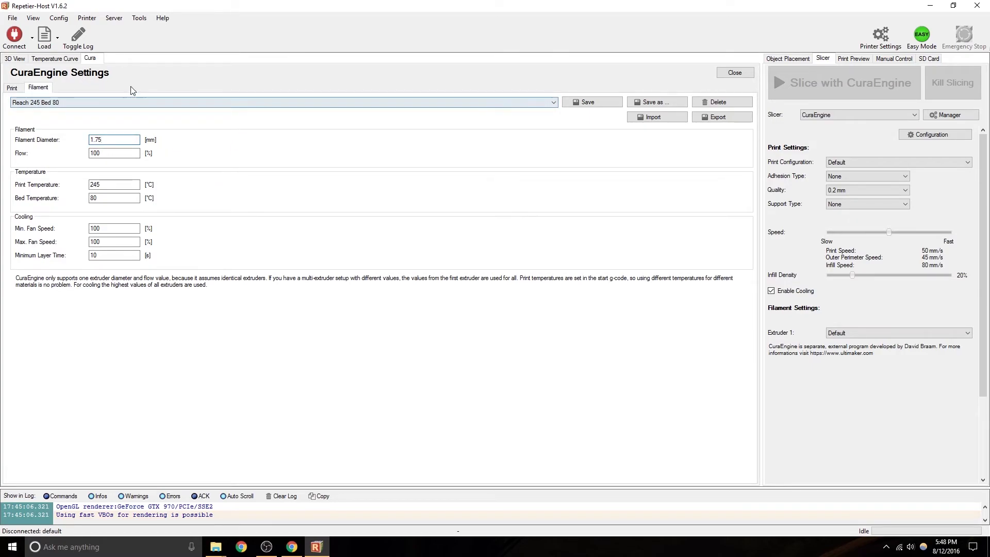
Step: Close the CuraEngine settings and choose Reach 60 Shell 2 as the print configuration
{"action": "left_click", "coordinate": [738, 73]}
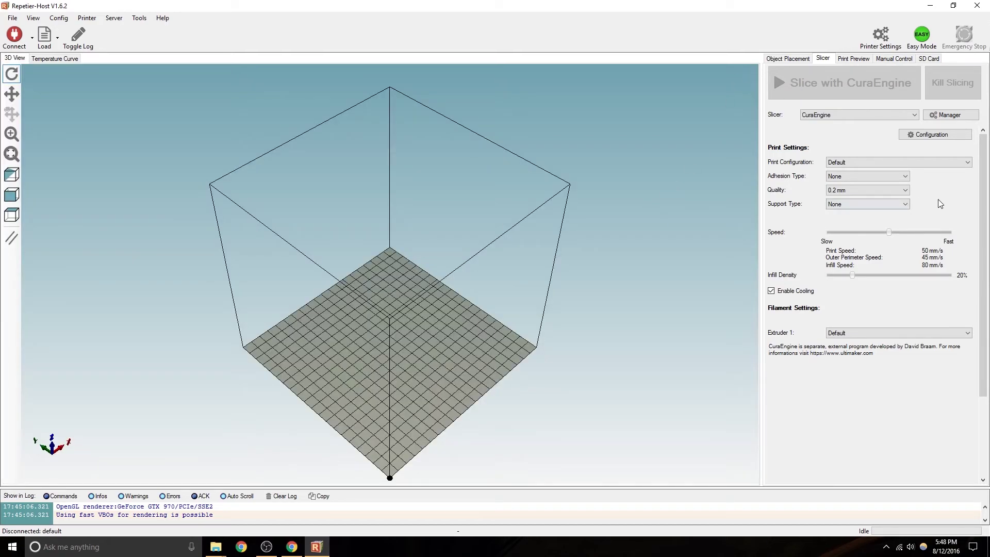
{"action": "left_click", "coordinate": [936, 163]}
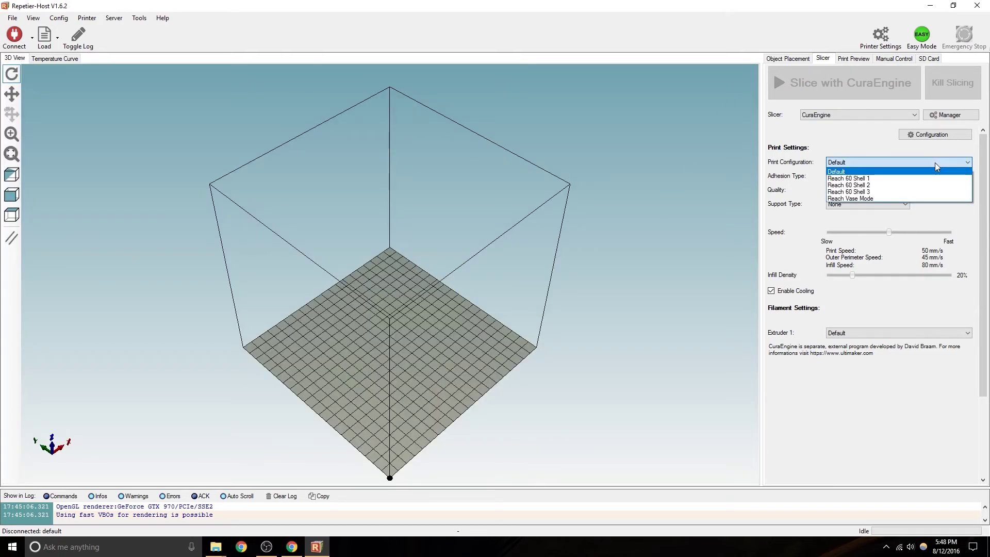
{"action": "left_click", "coordinate": [862, 186]}
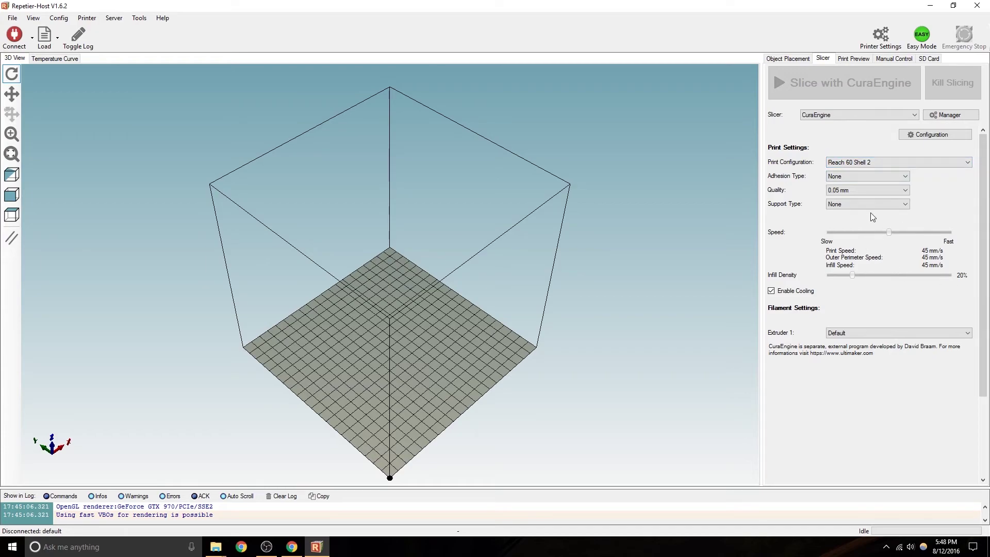
Step: Set extruder 1 to Reach 205 filament and reopen the CuraEngine configuration
{"action": "left_click", "coordinate": [834, 178]}
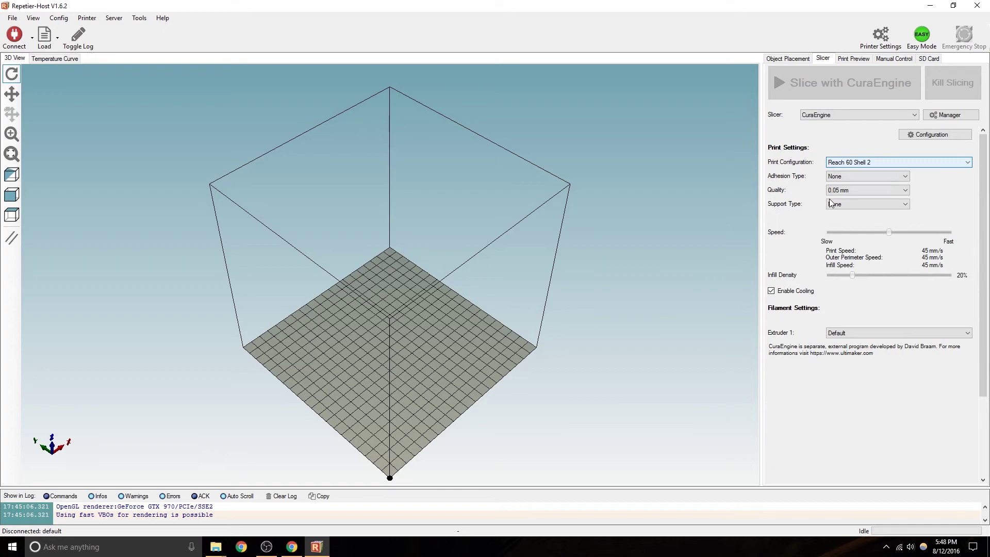
{"action": "left_click", "coordinate": [855, 334]}
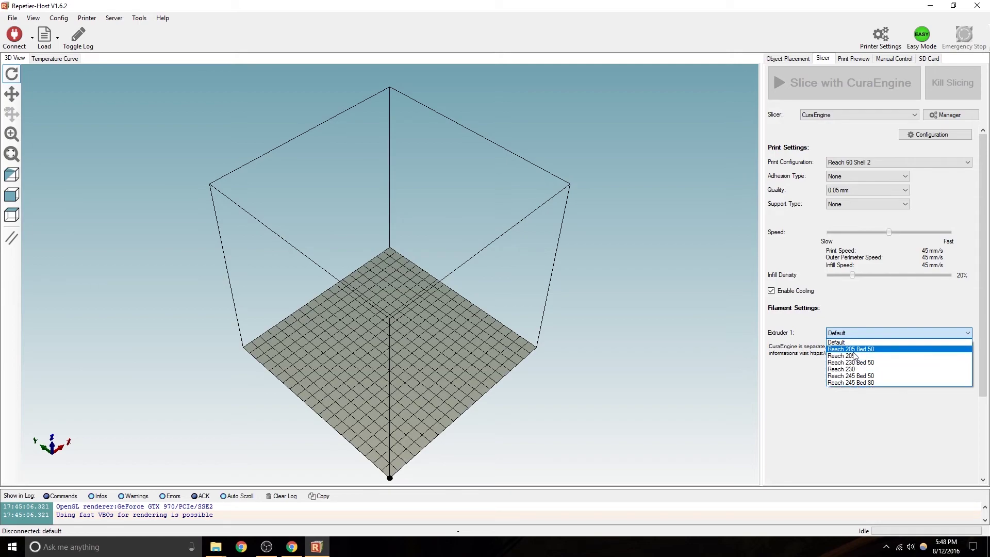
{"action": "left_click", "coordinate": [853, 356]}
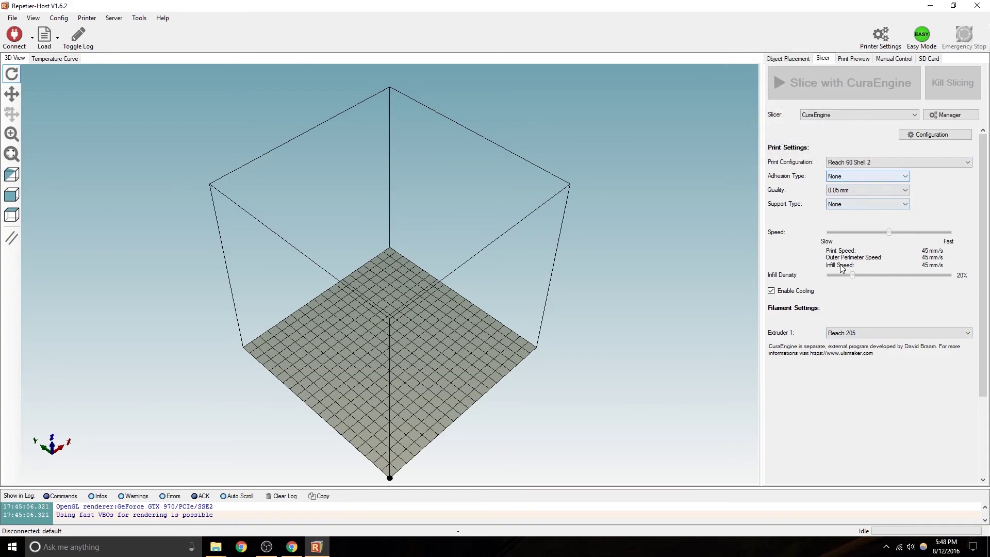
{"action": "left_click", "coordinate": [921, 135]}
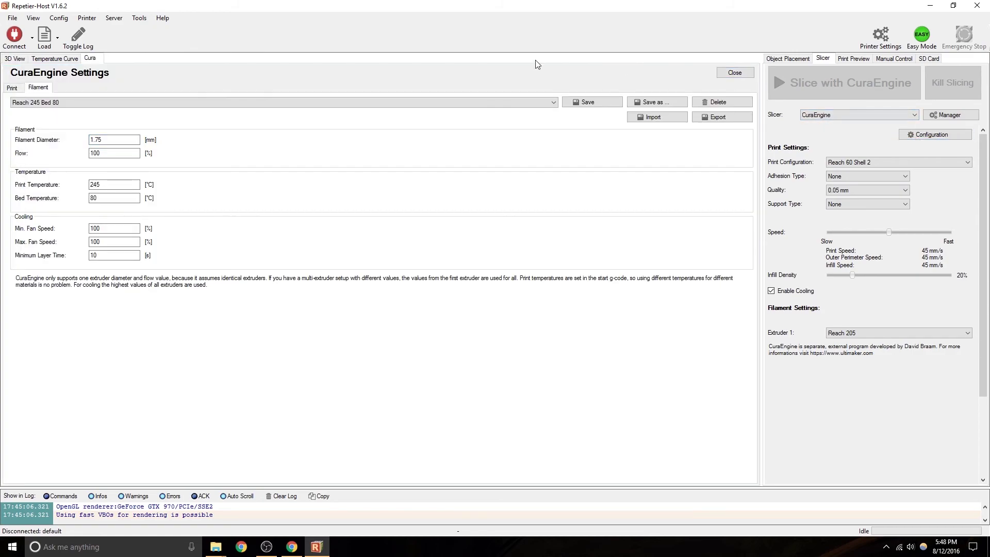
Step: Browse the print settings' speed and quality, structures, G-code and advanced sub-tabs
{"action": "left_click", "coordinate": [11, 87]}
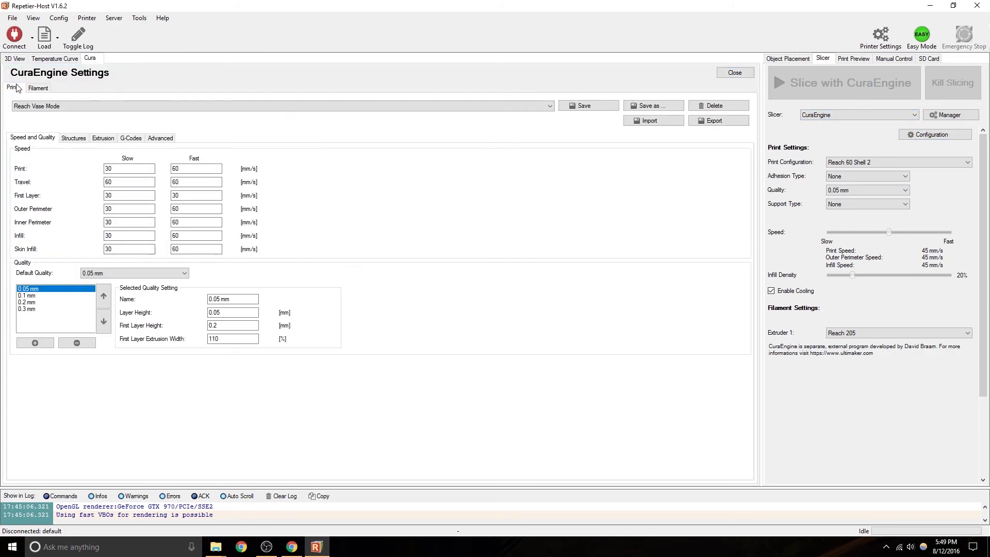
{"action": "left_click", "coordinate": [72, 139]}
{"action": "left_click", "coordinate": [105, 138]}
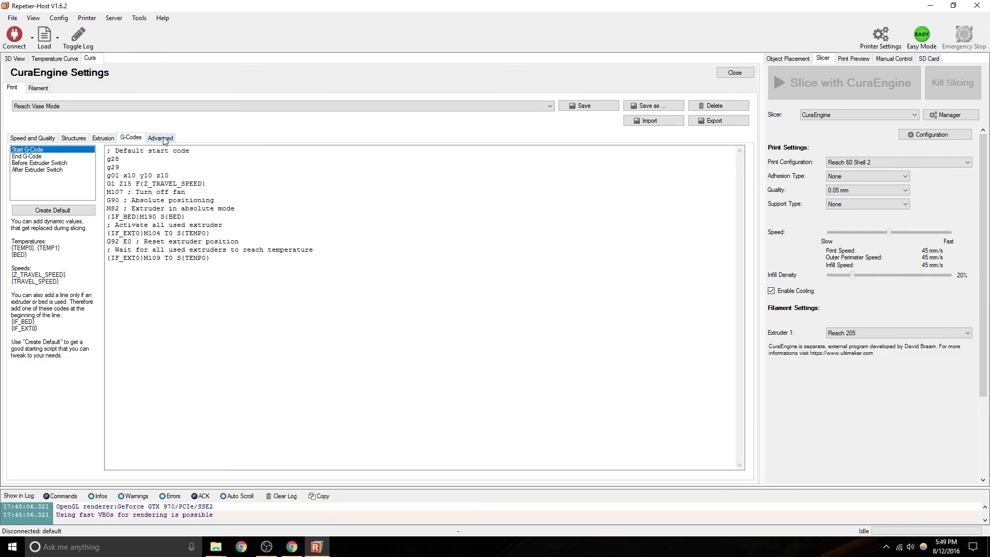
{"action": "left_click", "coordinate": [160, 139]}
{"action": "left_click", "coordinate": [134, 139]}
{"action": "left_click", "coordinate": [103, 138]}
{"action": "left_click", "coordinate": [73, 138]}
{"action": "left_click", "coordinate": [34, 138]}
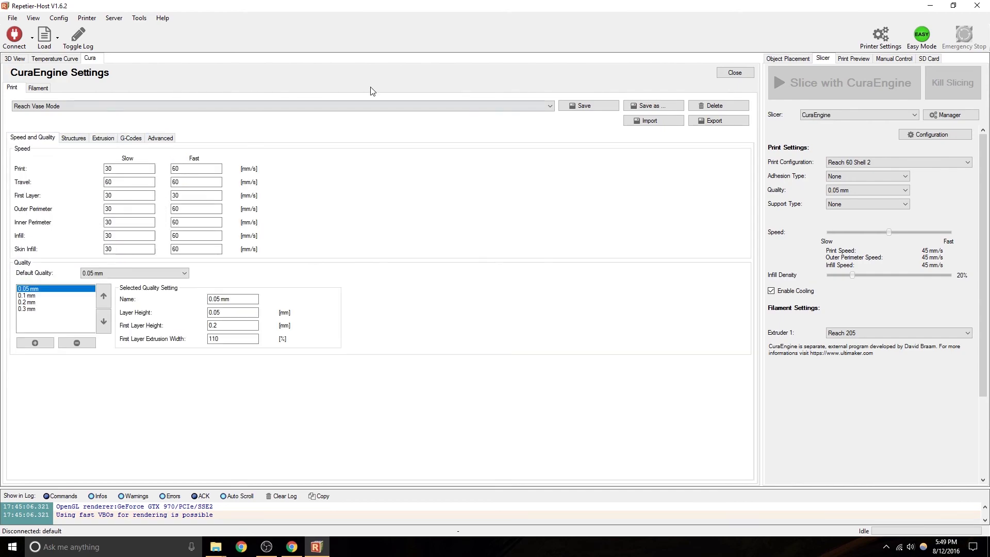
Step: Review the imported print and filament profile lists, then close the CuraEngine settings
{"action": "left_click", "coordinate": [375, 105]}
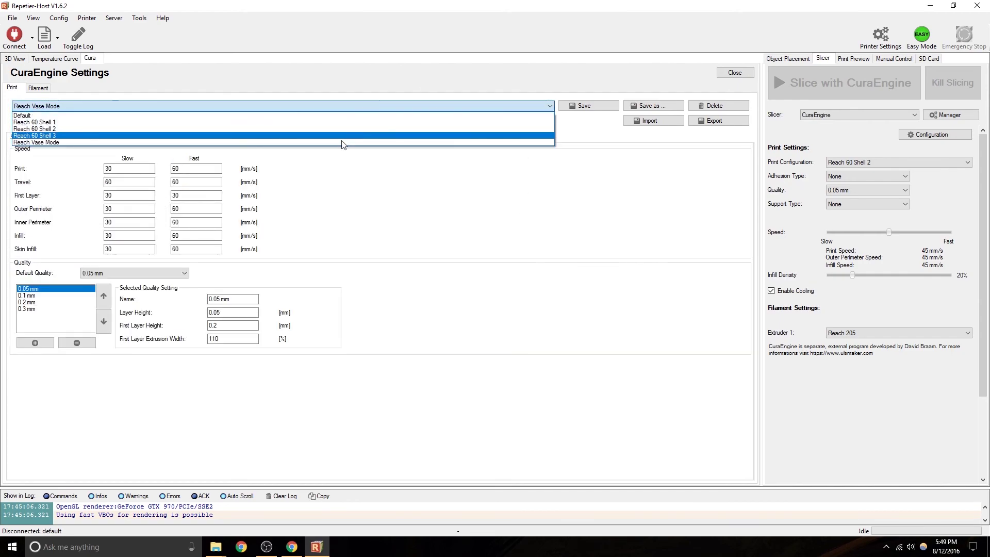
{"action": "left_click", "coordinate": [48, 83]}
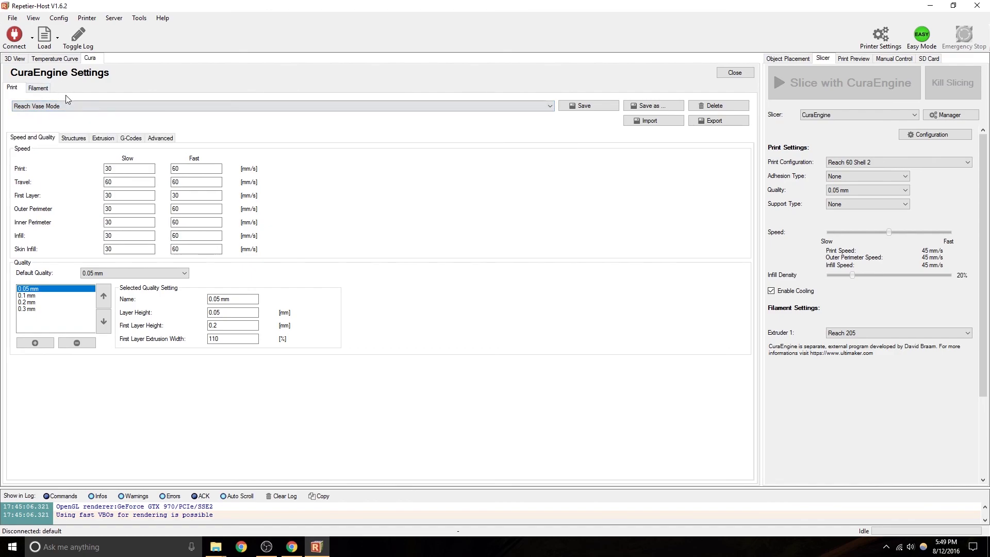
{"action": "left_click", "coordinate": [41, 88]}
{"action": "left_click", "coordinate": [58, 103]}
{"action": "left_click", "coordinate": [67, 147]}
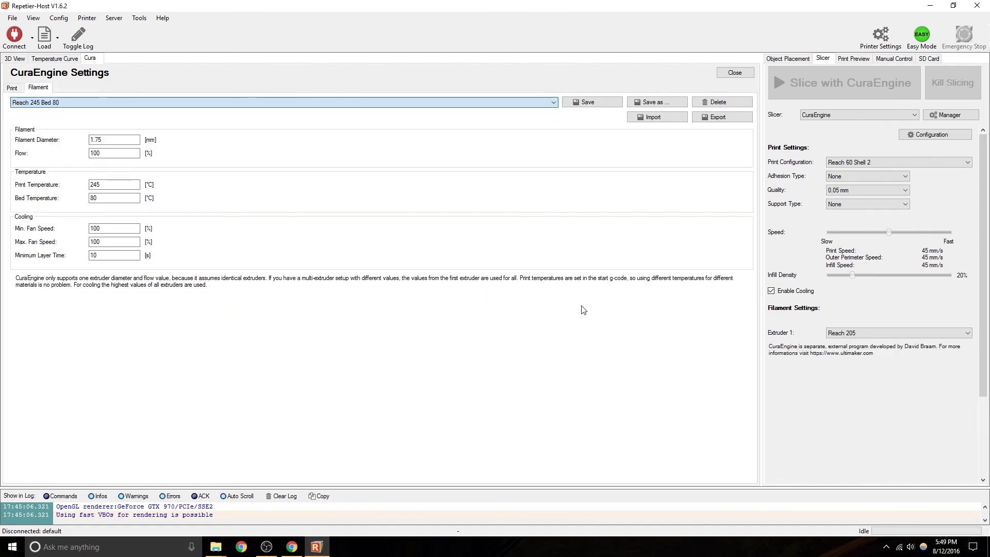
{"action": "left_click", "coordinate": [731, 73]}
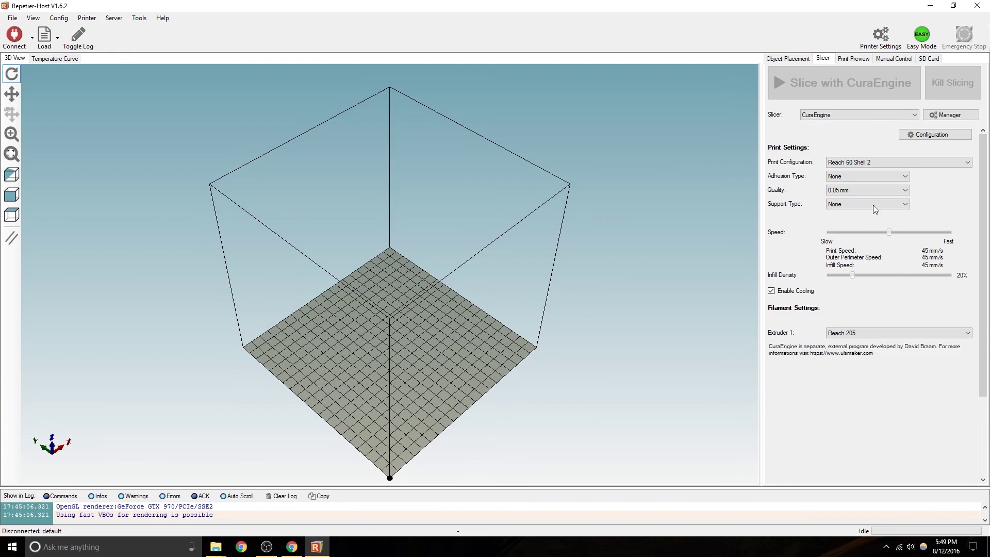